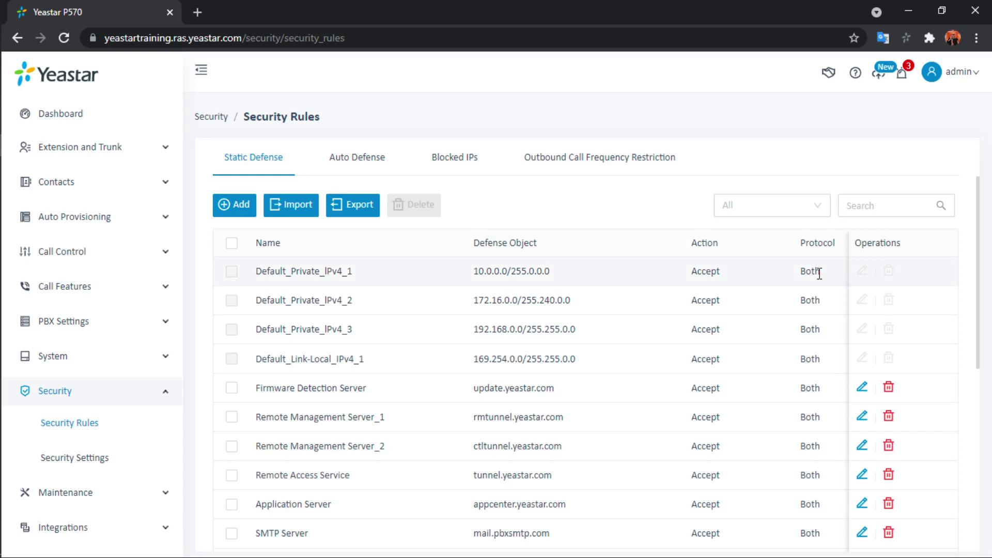
Examine the Action, Object Type and Protocol options in a new static defense rule, discarding the rule without saving.
left_click(239, 217)
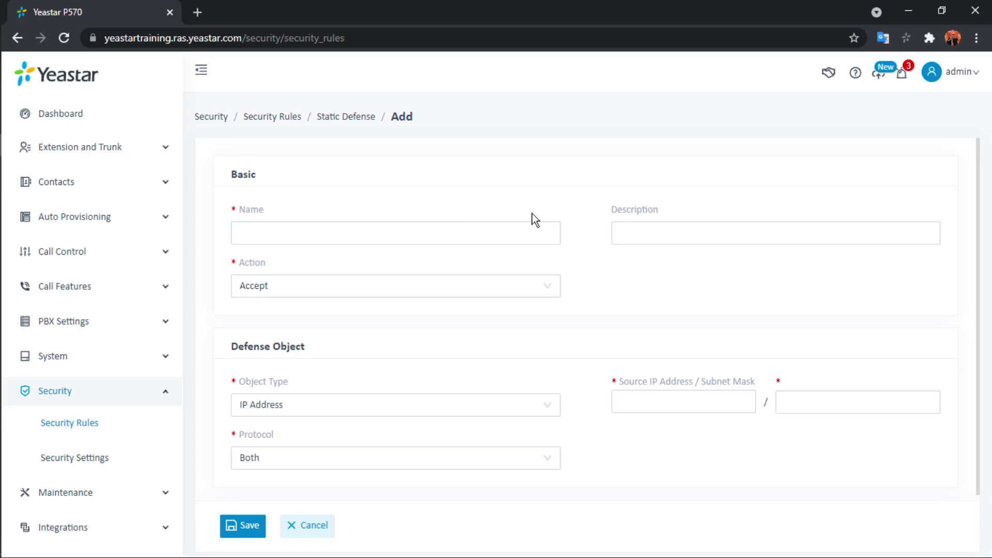
left_click(554, 286)
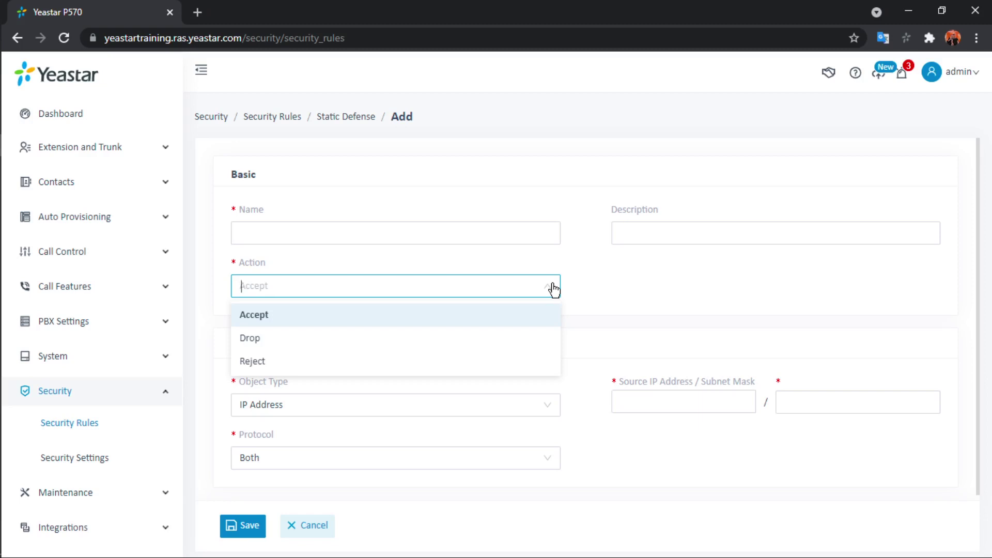
left_click(549, 318)
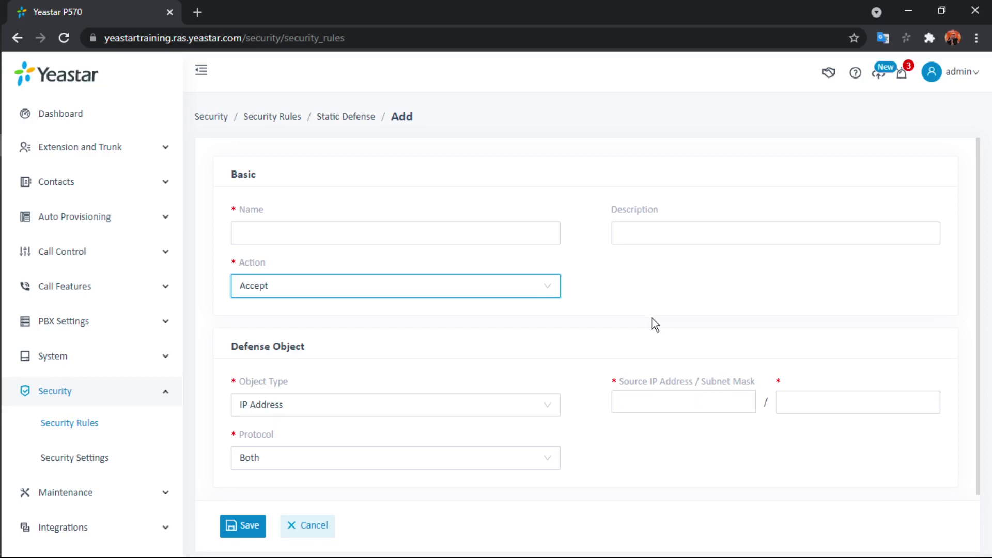
scroll(653, 318, "down", 1)
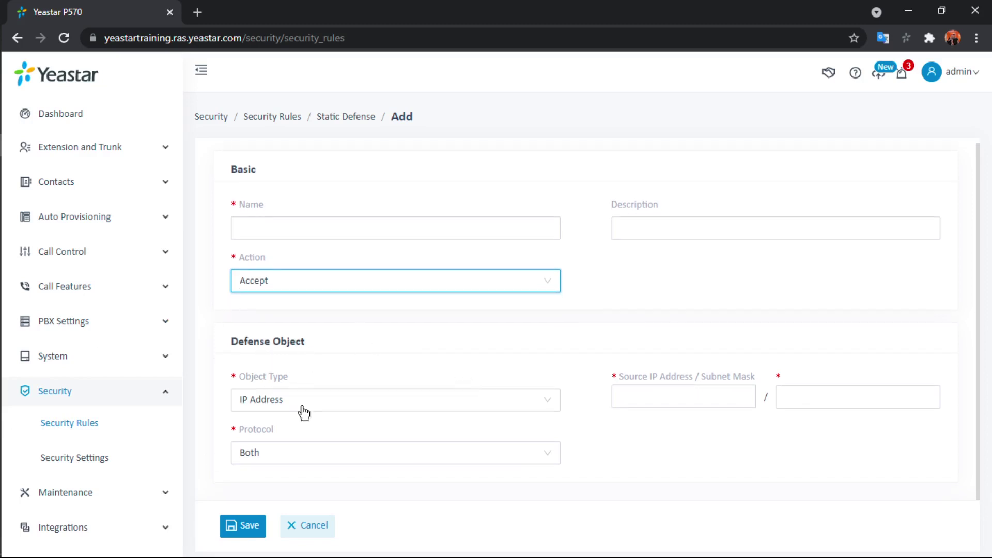
left_click(551, 407)
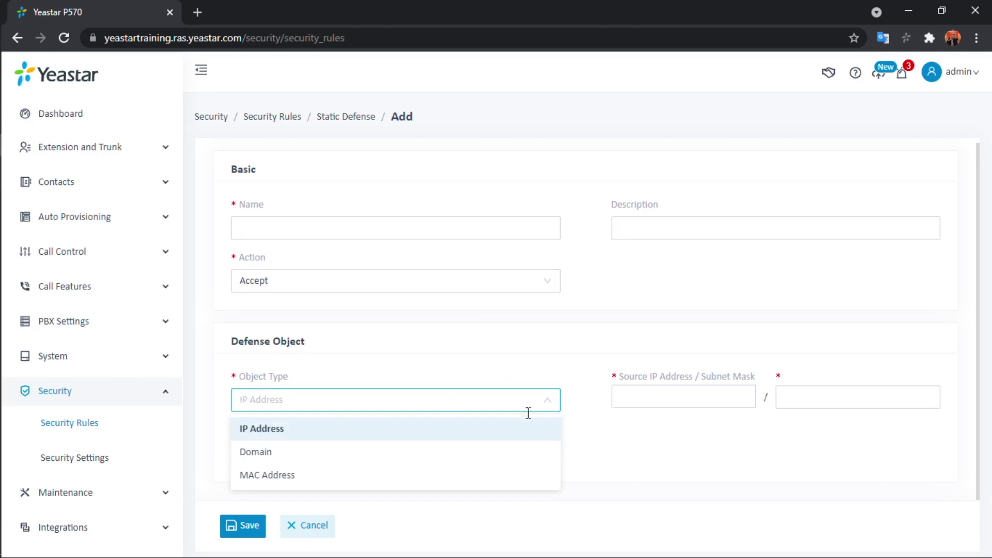
left_click(517, 436)
left_click(644, 400)
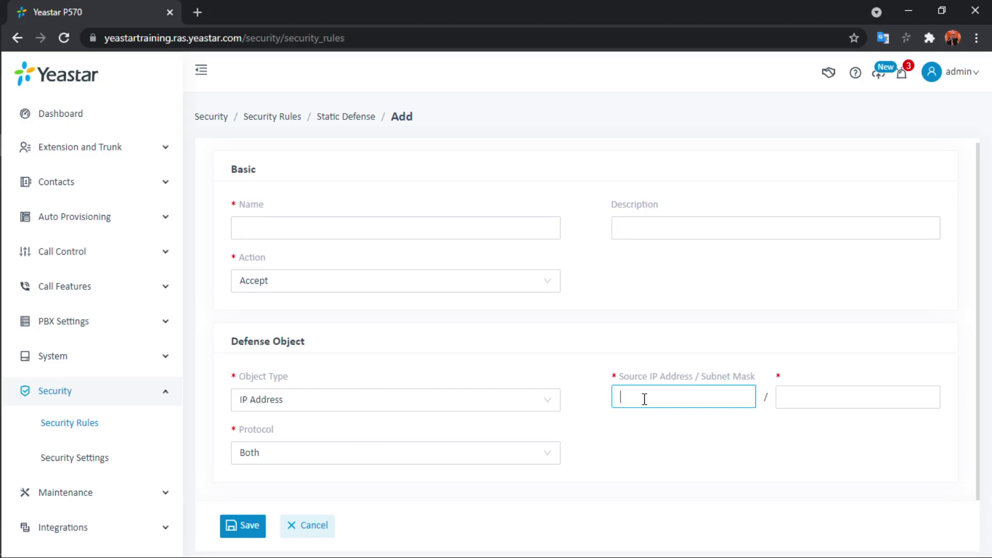
left_click(553, 453)
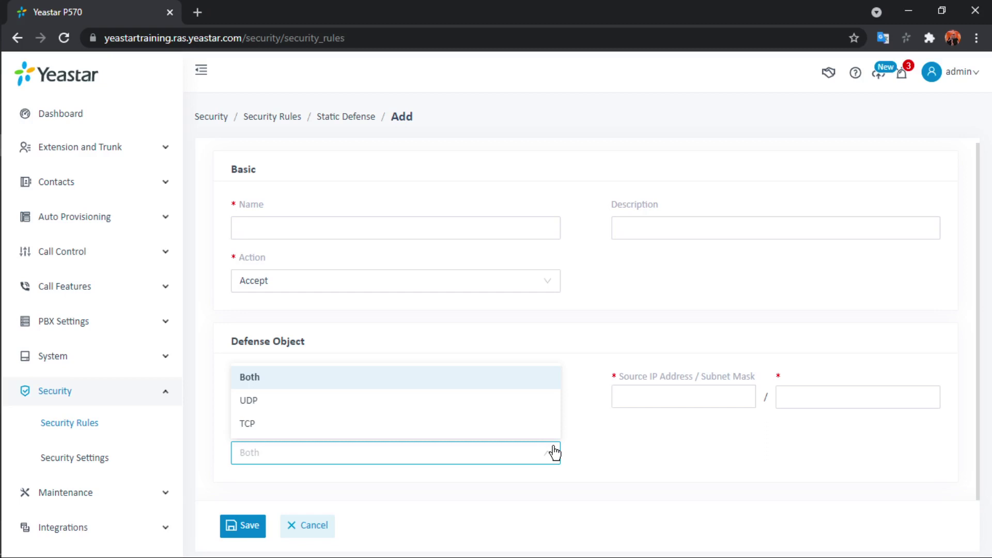
left_click(636, 435)
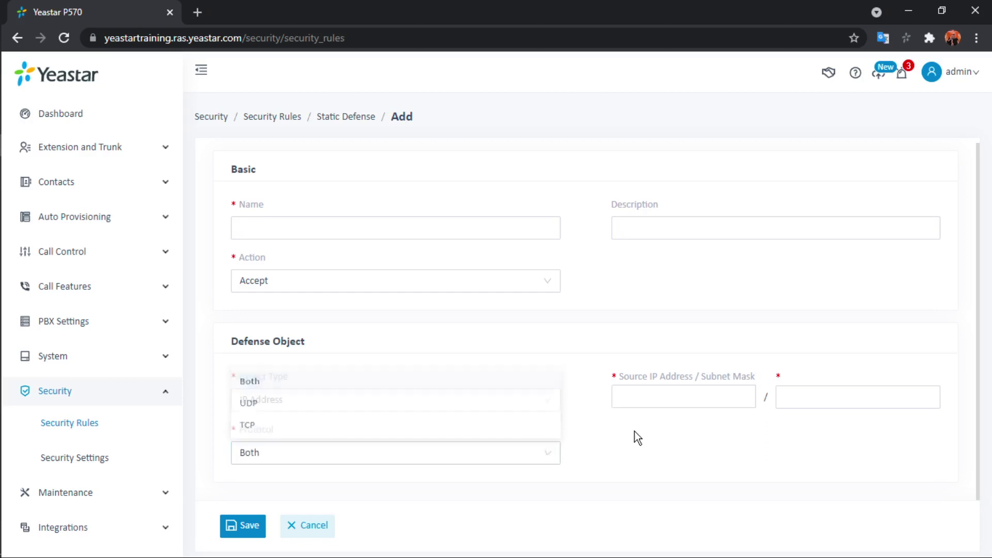
left_click(300, 526)
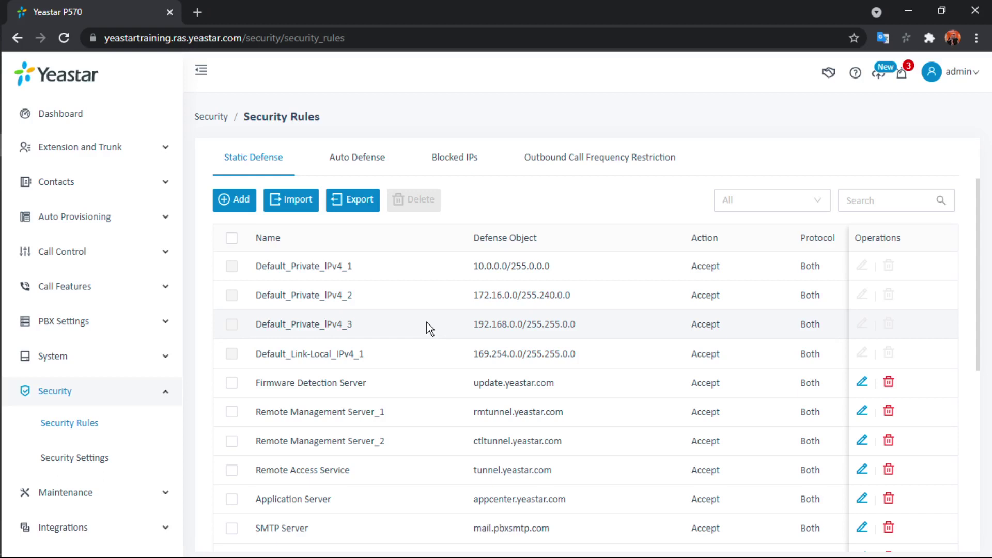
Review the existing static defense rules, including the default networks, Yeastar servers and auto provisioning devices.
scroll(427, 323, "down", 3)
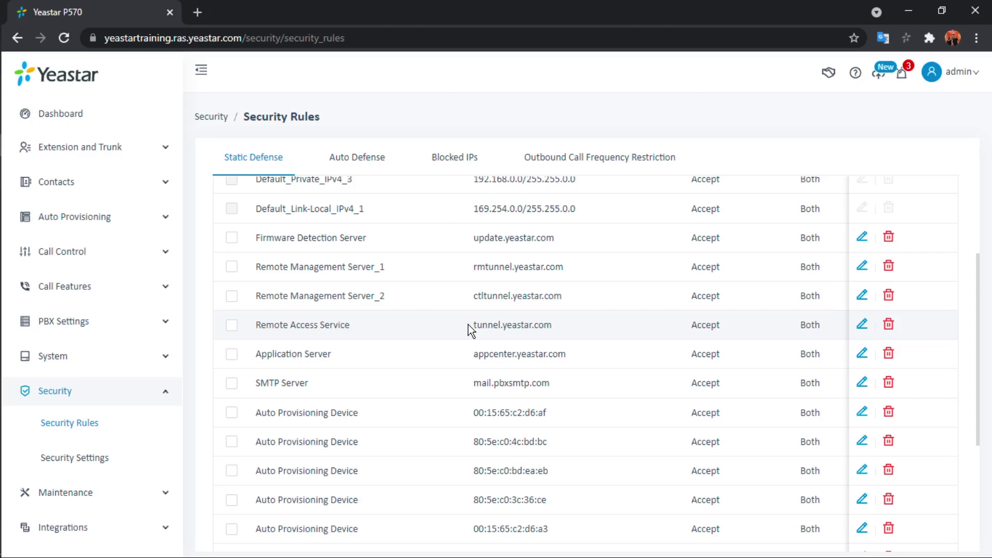
scroll(468, 325, "down", 4)
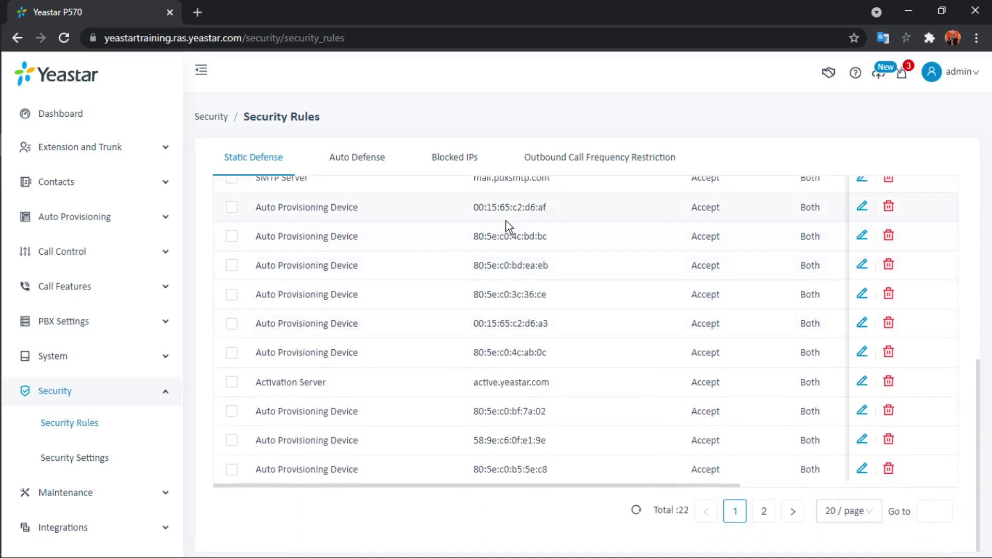
scroll(508, 222, "up", 2)
scroll(510, 278, "up", 5)
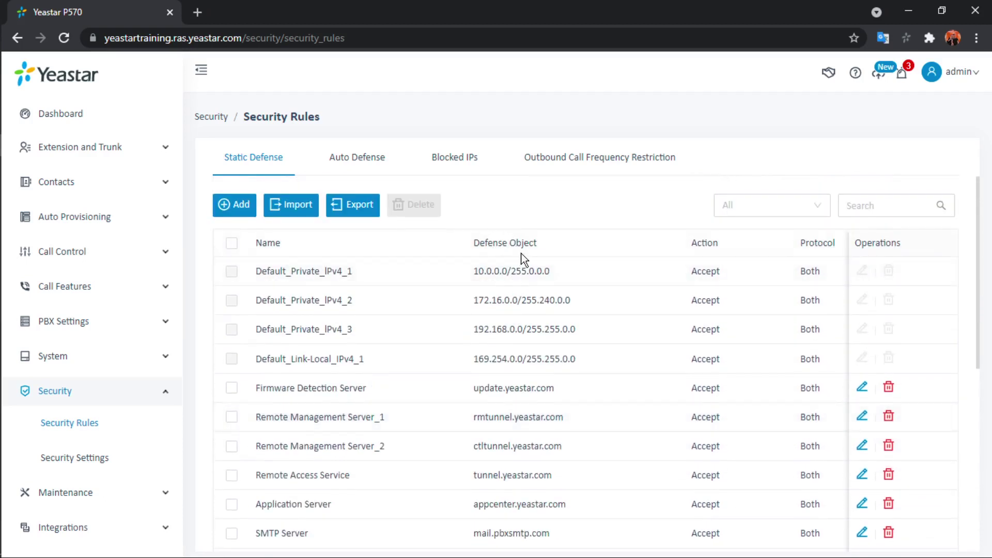
scroll(522, 256, "down", 3)
scroll(523, 259, "down", 5)
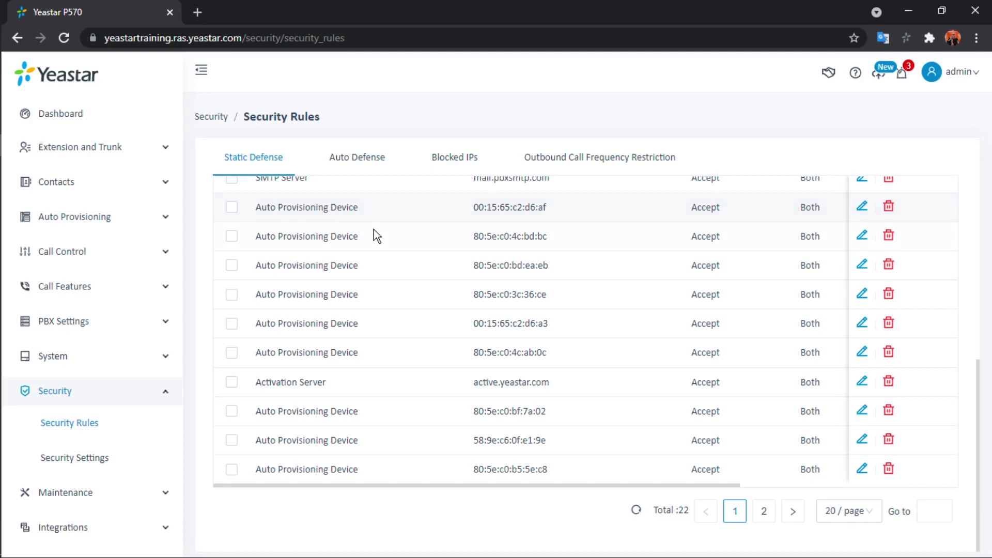
scroll(610, 364, "up", 7)
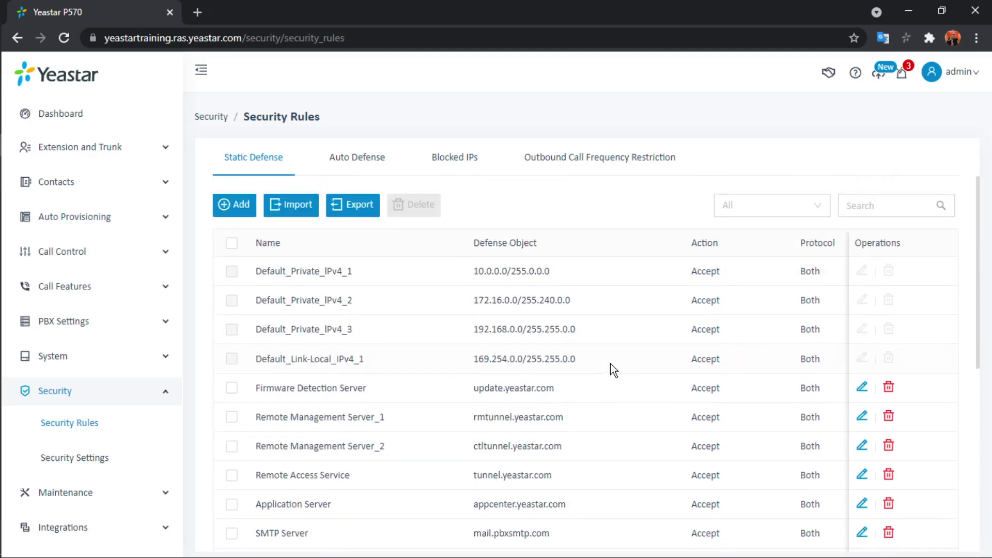
Start a new static defense rule with the Accept action and the UDP protocol.
left_click(240, 213)
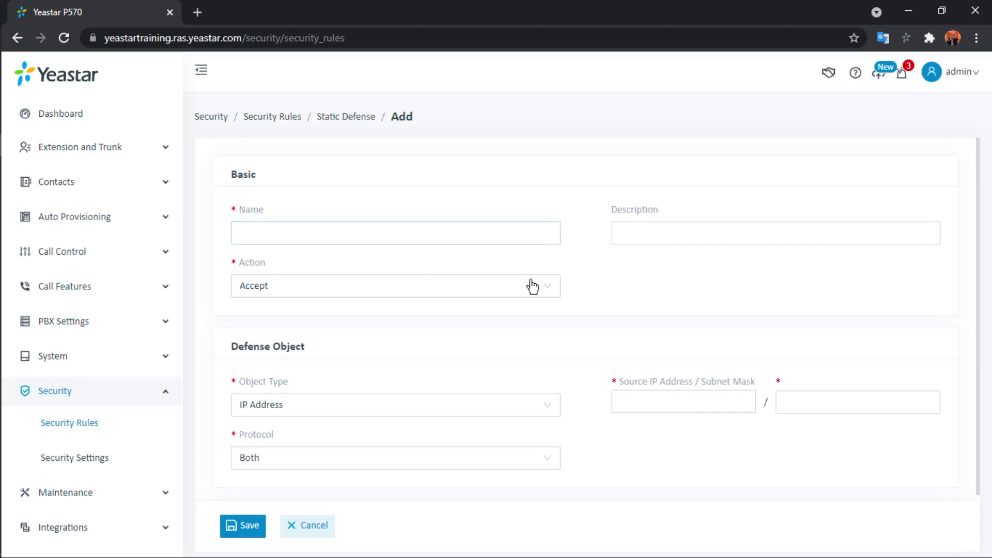
left_click(554, 290)
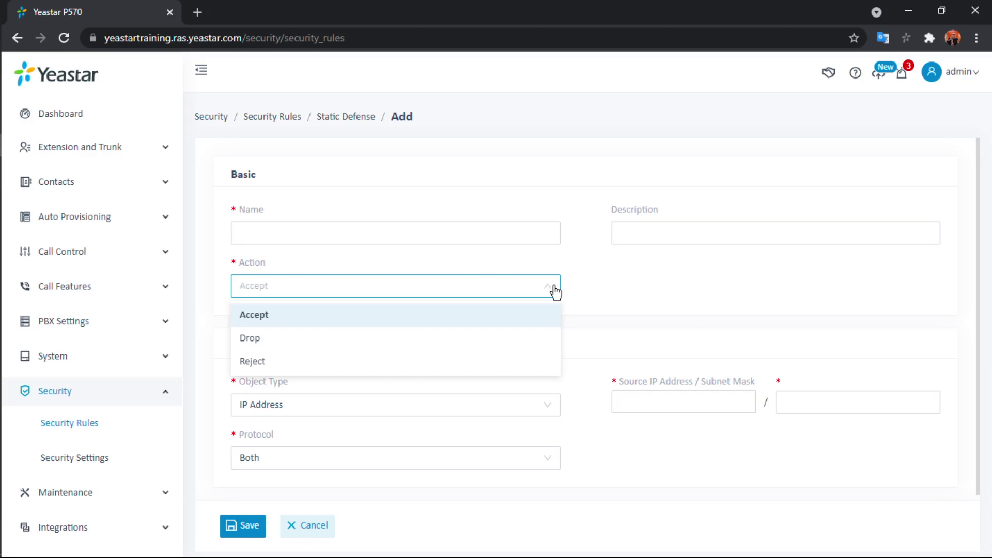
left_click(277, 319)
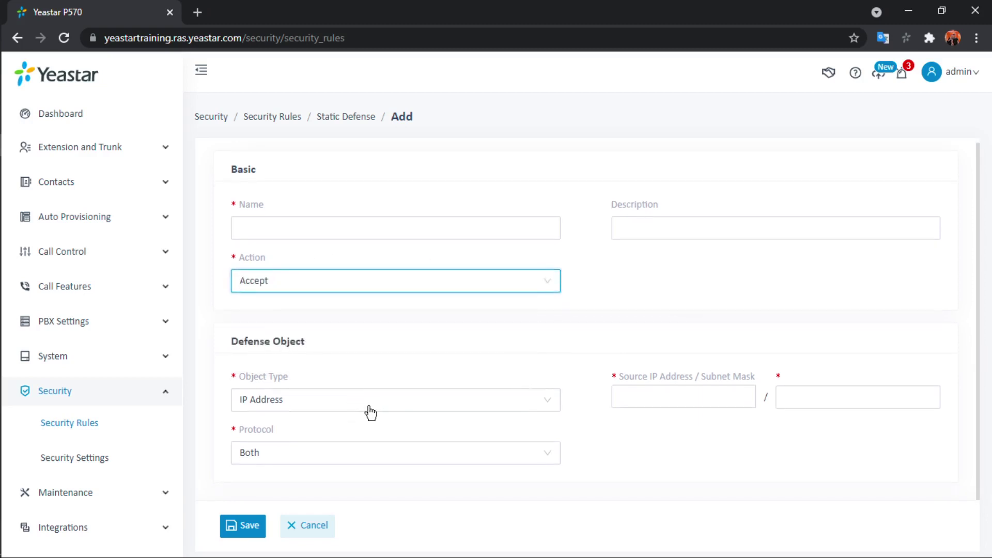
left_click(408, 463)
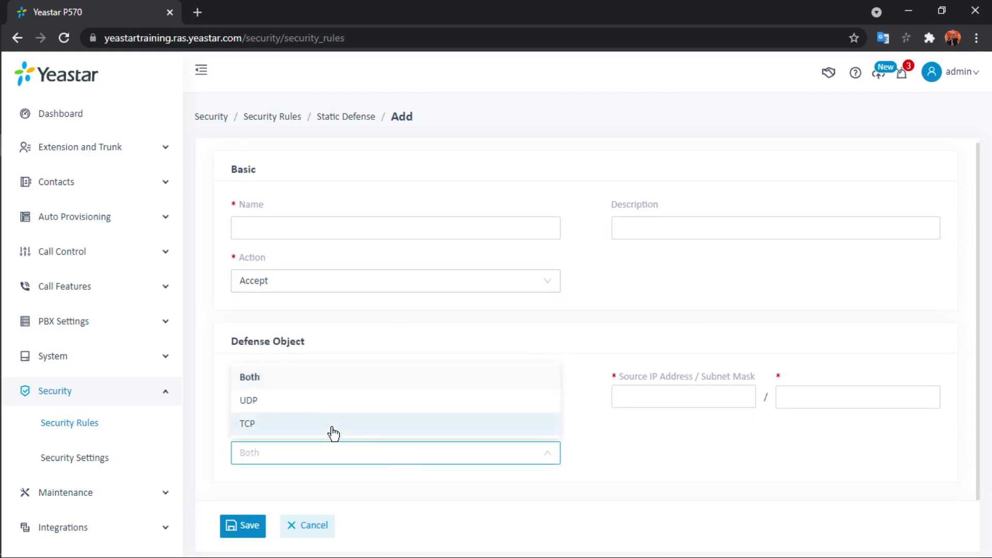
left_click(309, 408)
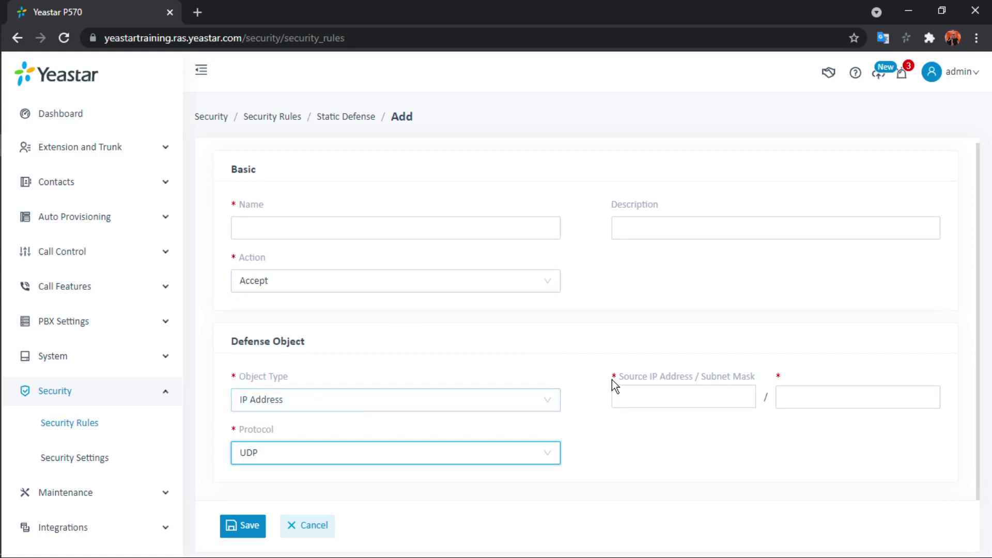
Compare the fields required for the IP Address, Domain and MAC Address object types, ending with IP Address selected.
left_click(714, 391)
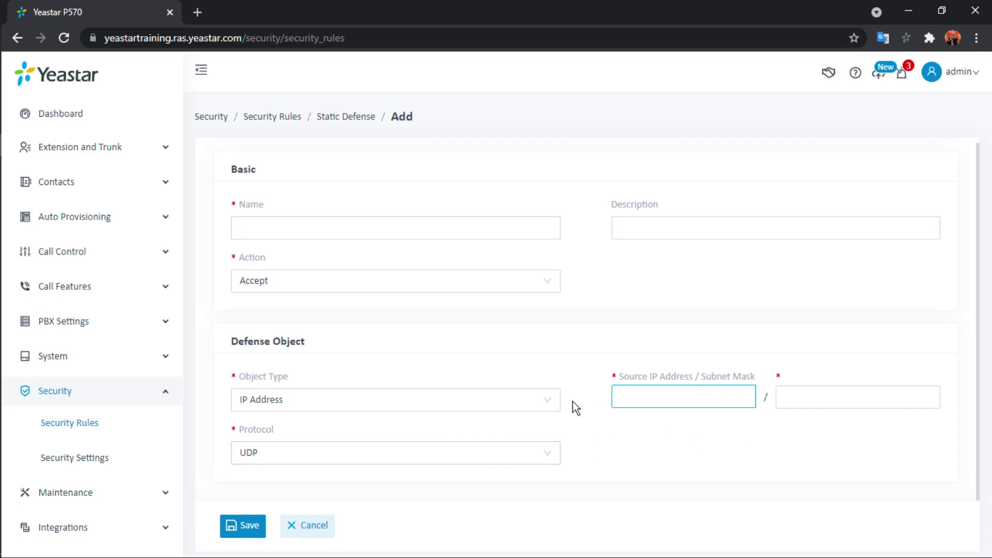
left_click(536, 402)
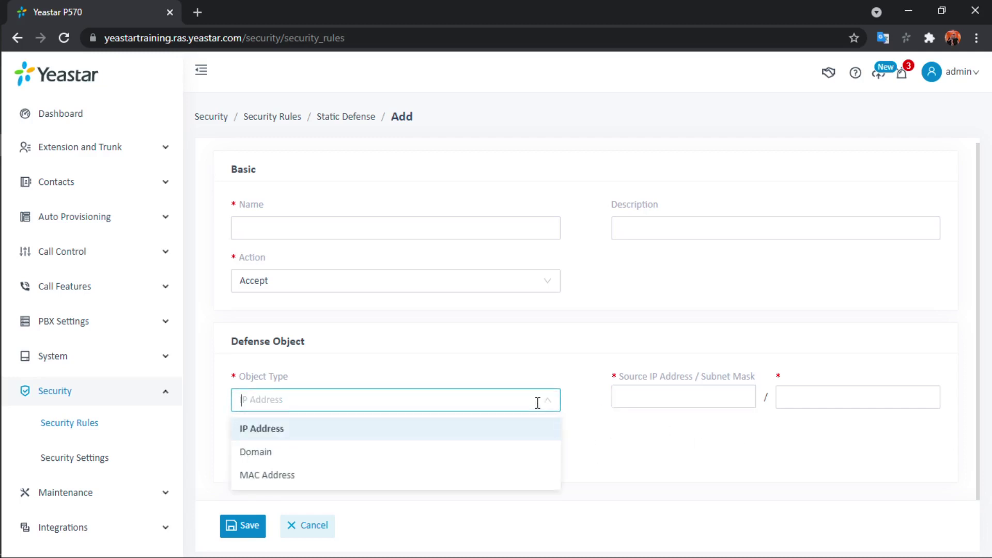
left_click(540, 457)
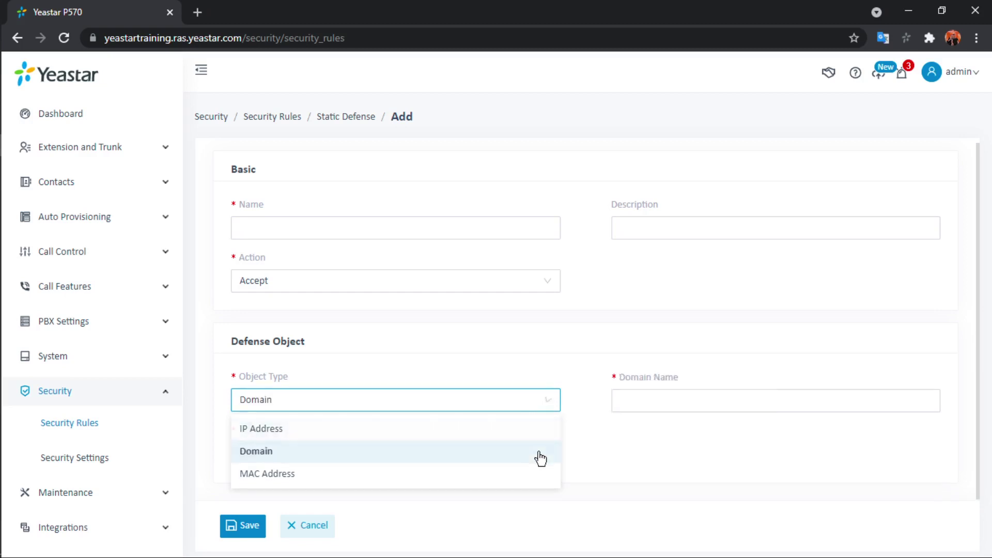
left_click(862, 397)
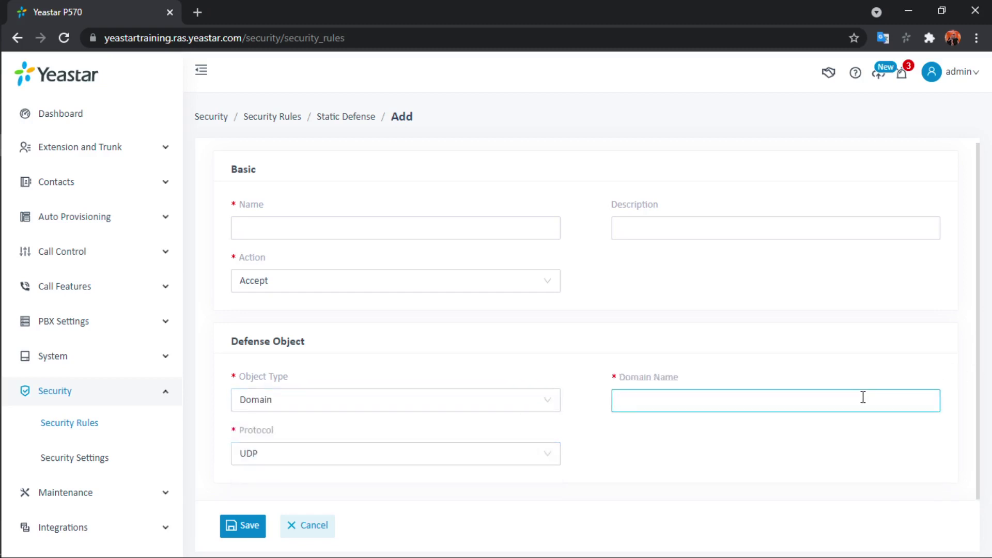
left_click(538, 405)
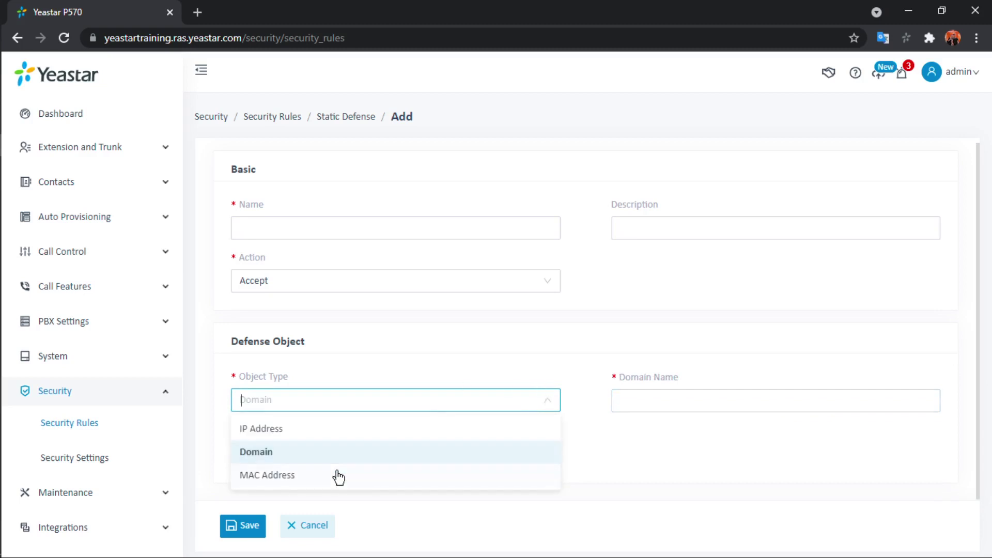
left_click(338, 476)
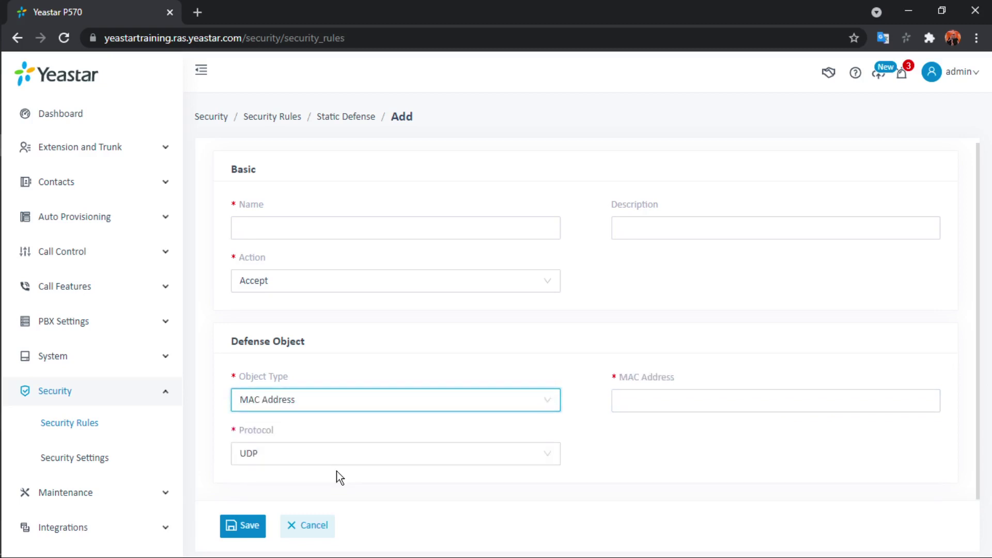
left_click(549, 404)
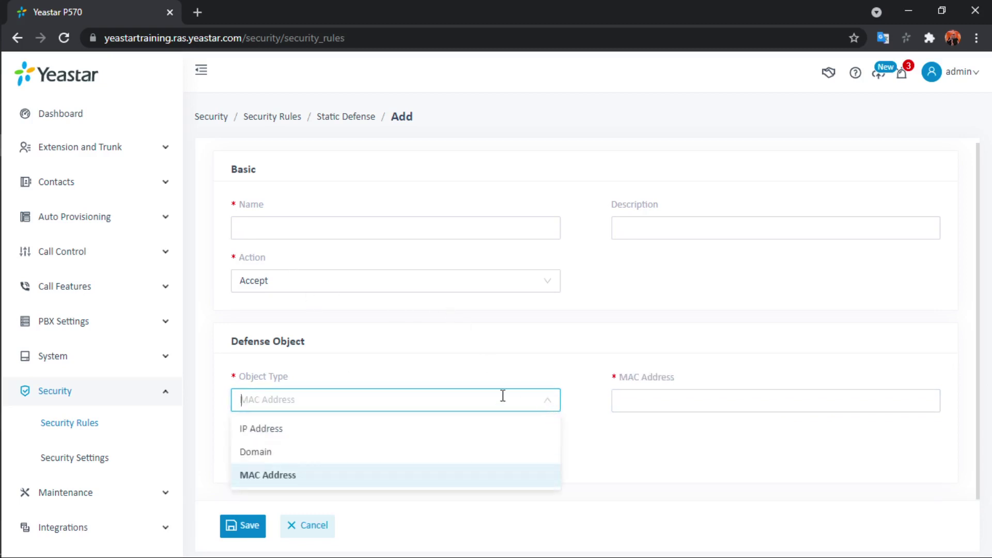
left_click(286, 454)
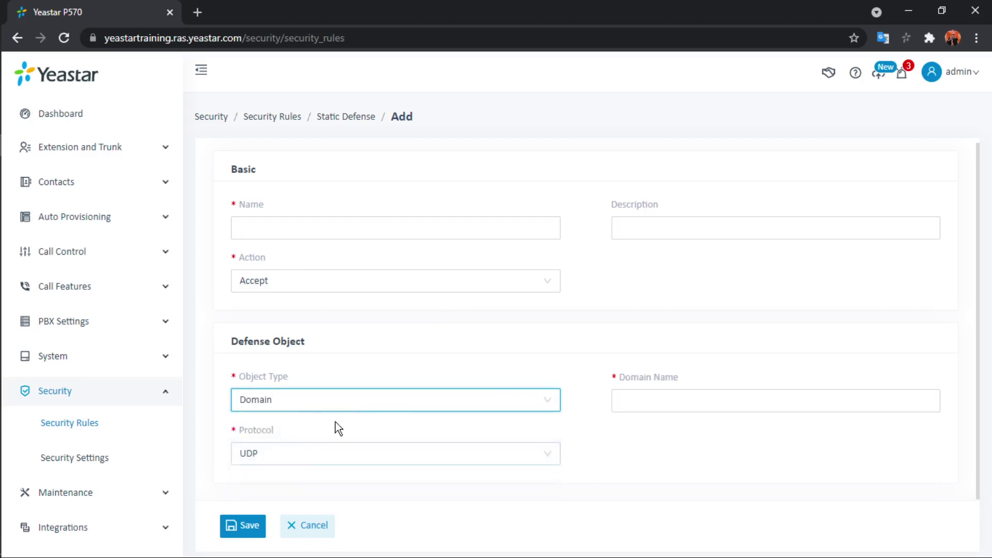
left_click(403, 399)
left_click(268, 432)
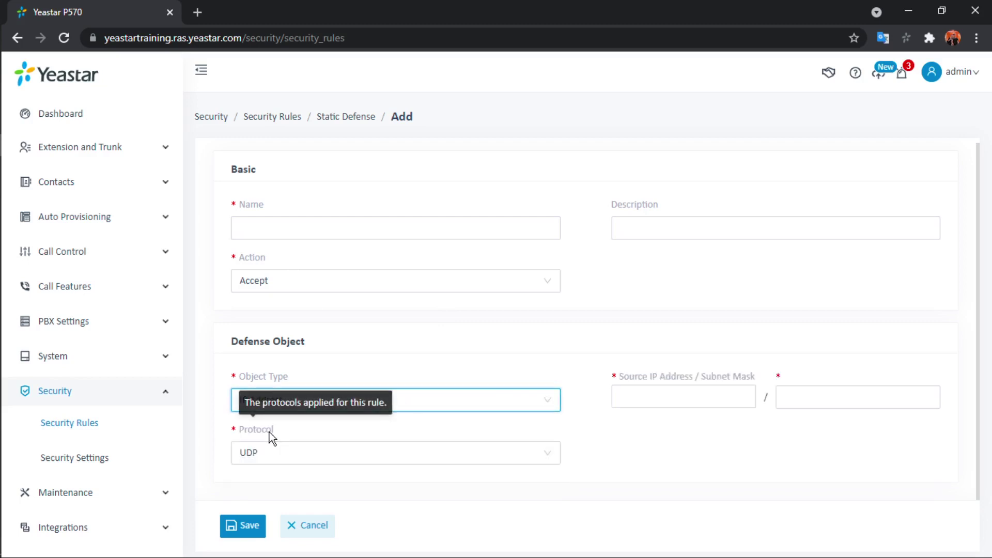
left_click(491, 352)
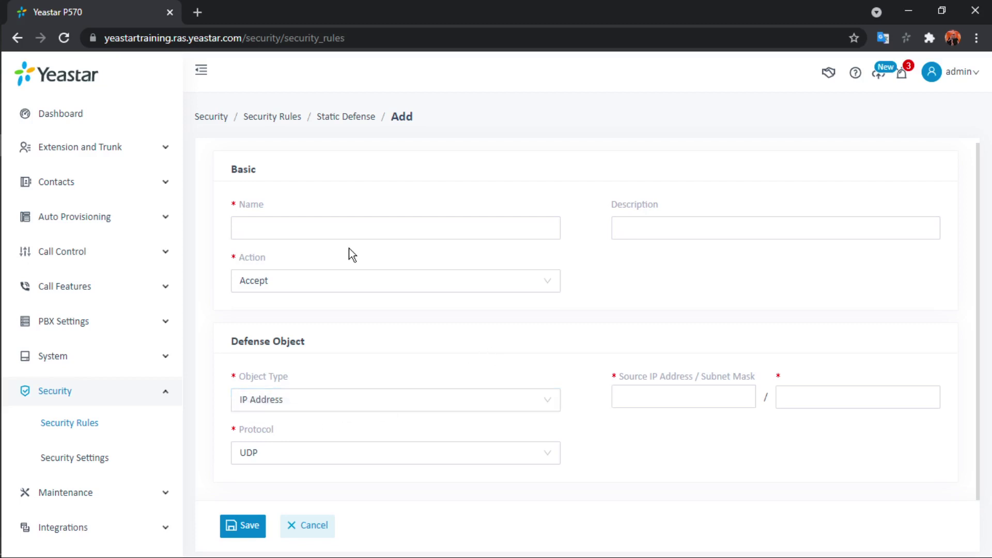
Set the rule's action to Reject and Service/Port Range to Service, and show the services that can be blocked.
left_click(392, 280)
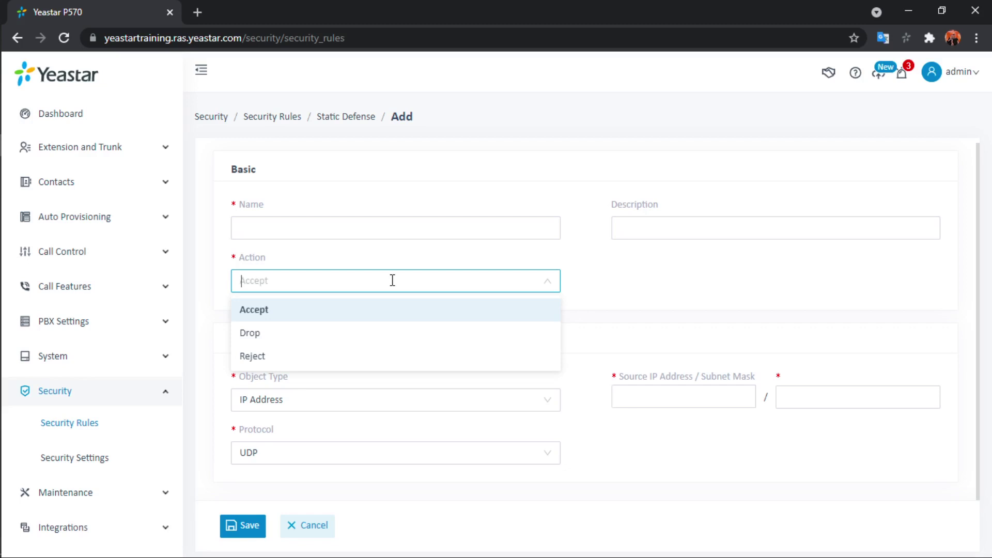
left_click(300, 361)
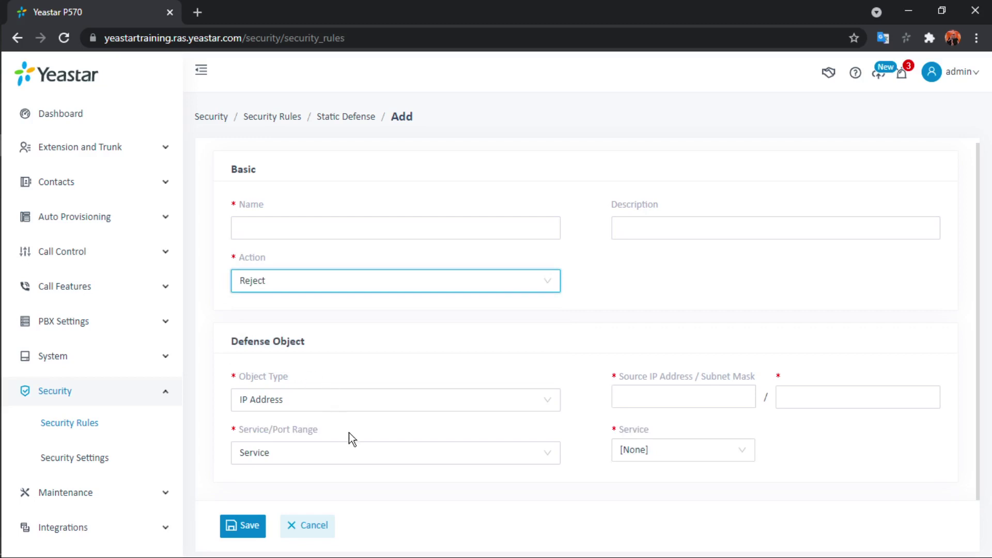
left_click(403, 450)
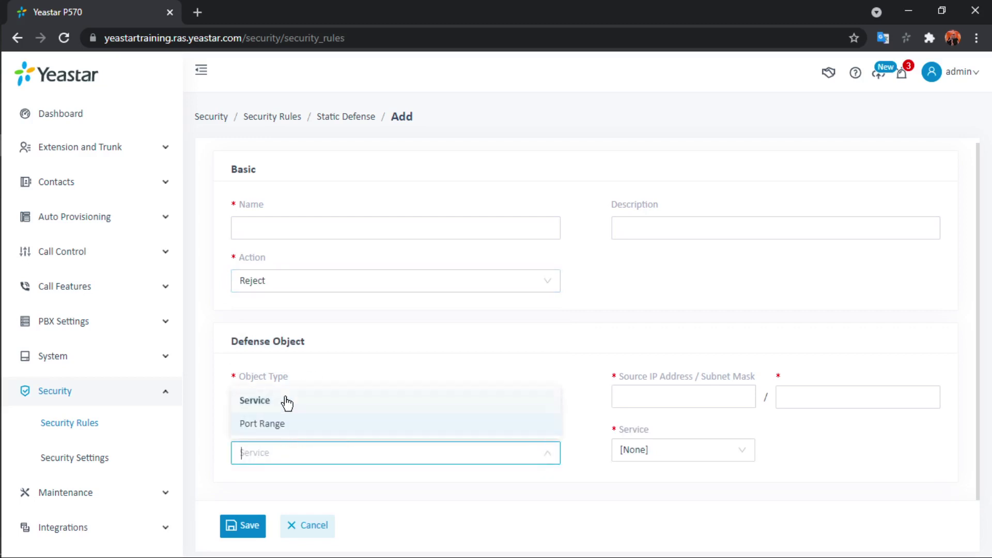
left_click(285, 402)
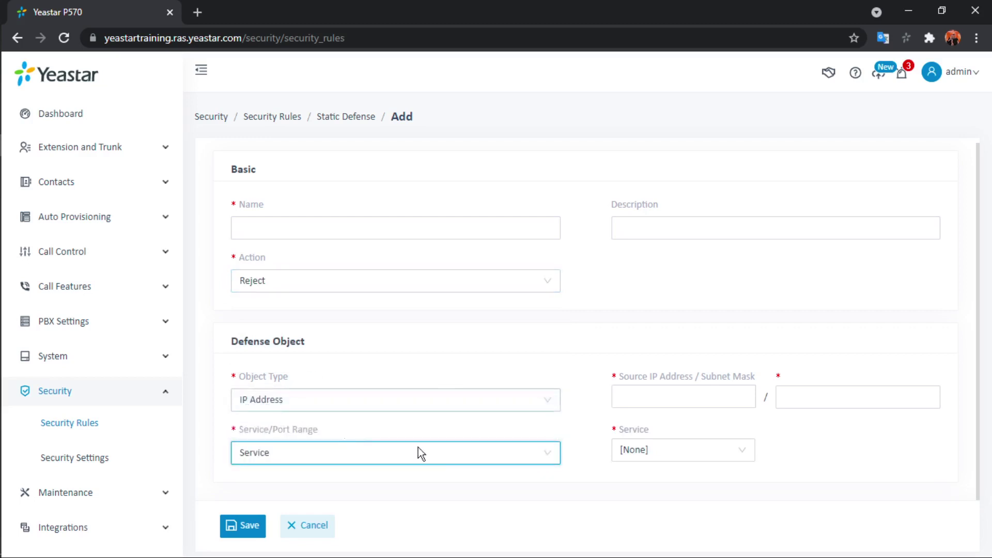
left_click(715, 457)
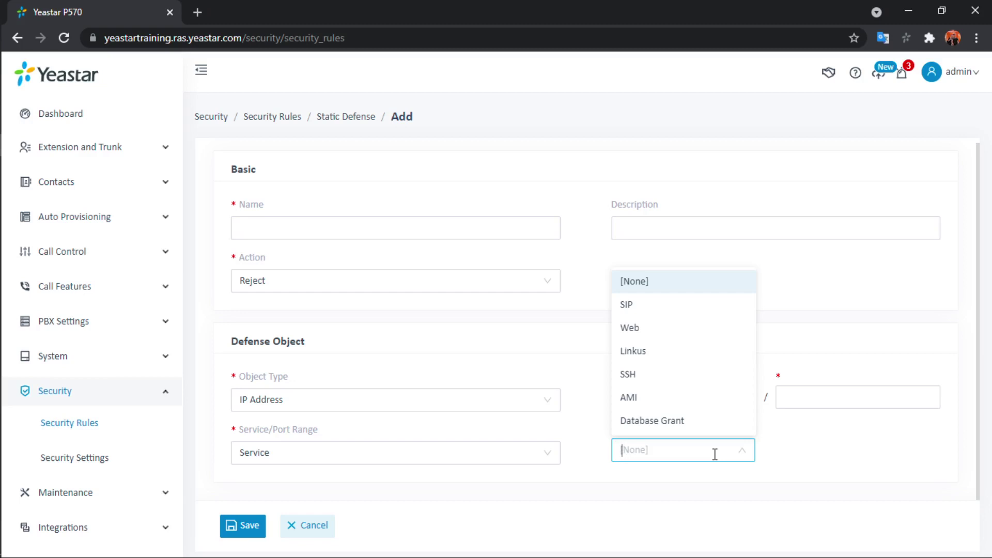
Switch the rule's Service/Port Range setting to Port Range and examine the start port, end port and protocol fields.
left_click(552, 459)
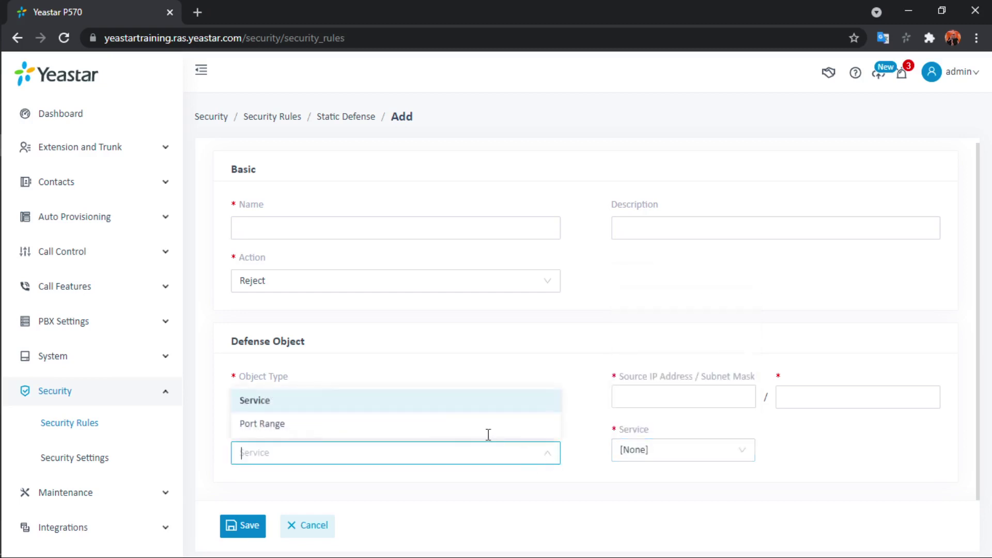
left_click(388, 424)
scroll(696, 463, "down", 1)
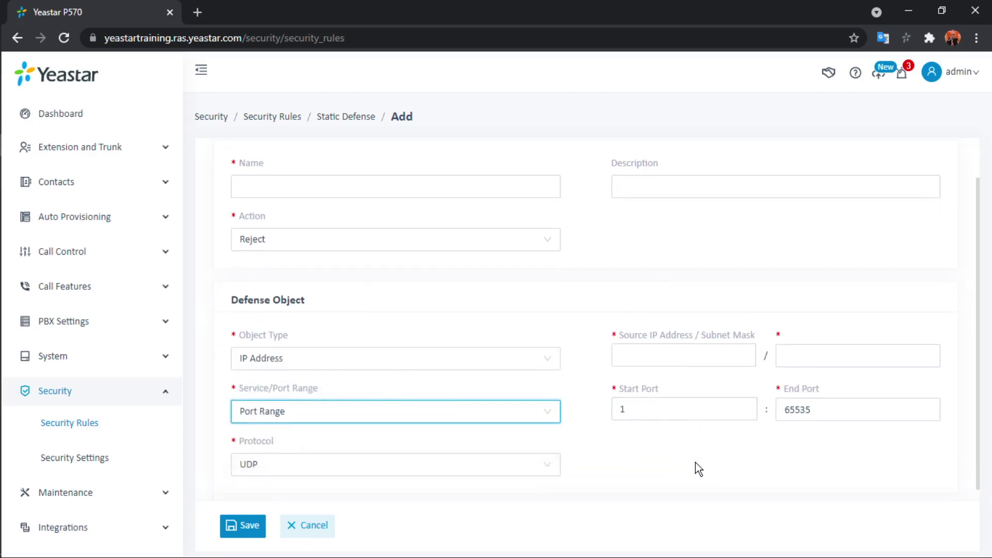
left_click(669, 402)
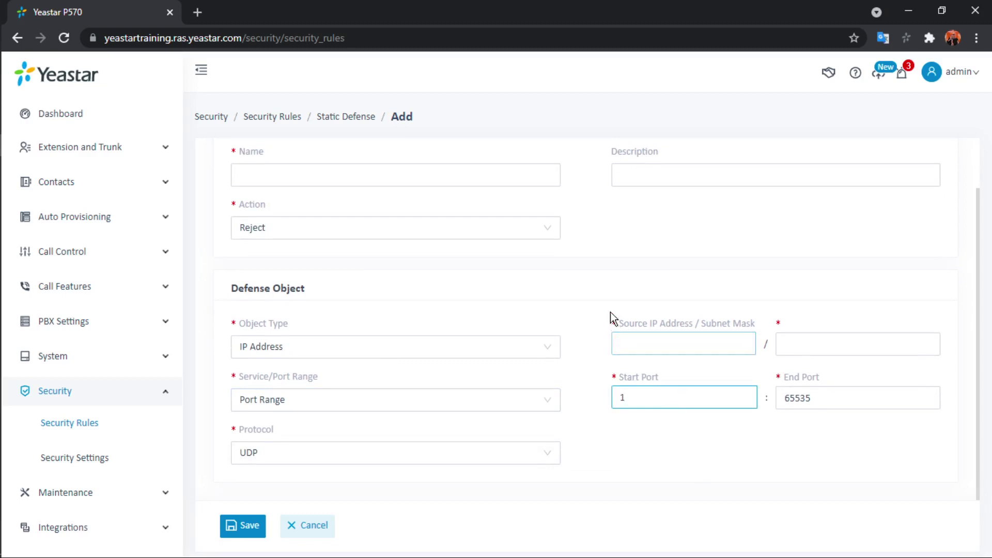
Compare the Drop and Reject actions for the static defense rule, ending with Reject selected.
left_click(551, 230)
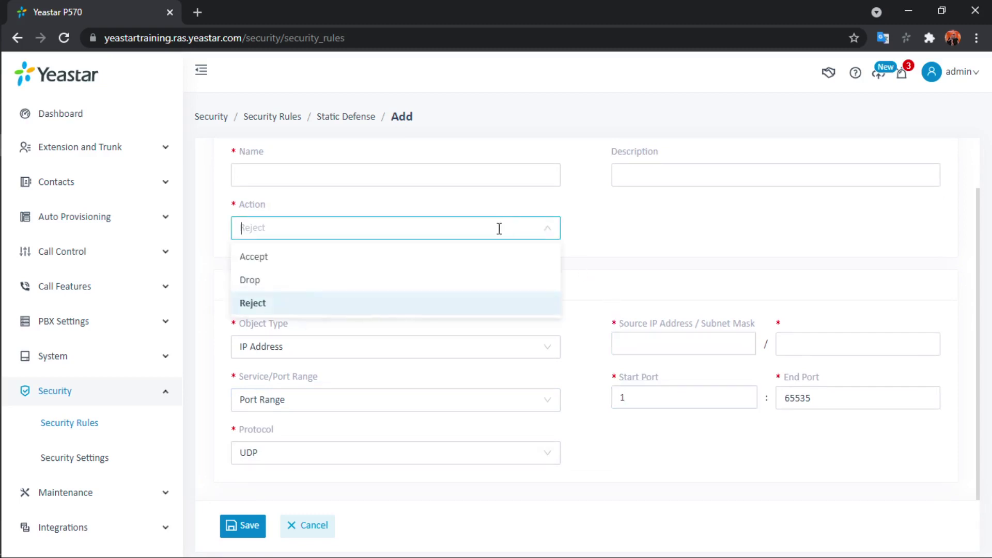
left_click(374, 282)
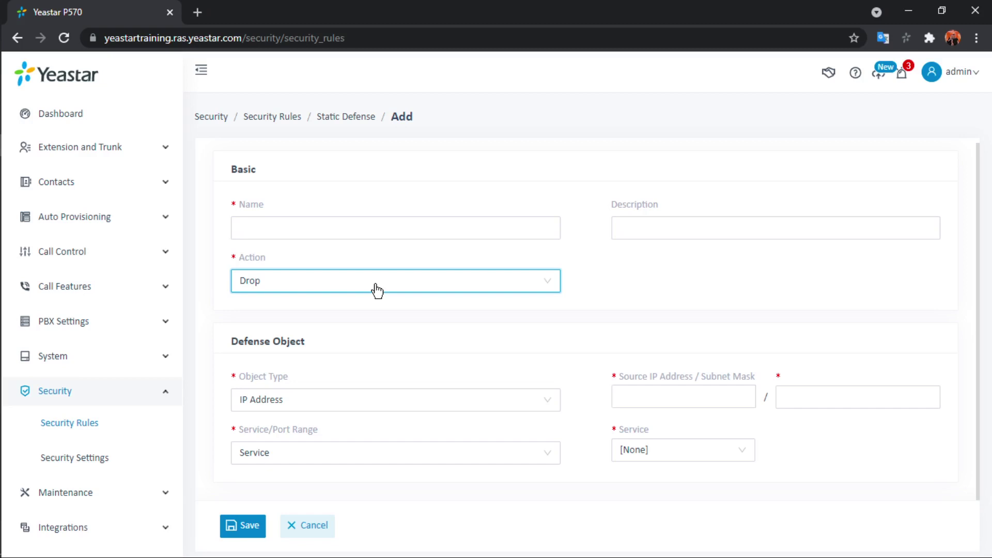
left_click(377, 290)
left_click(376, 361)
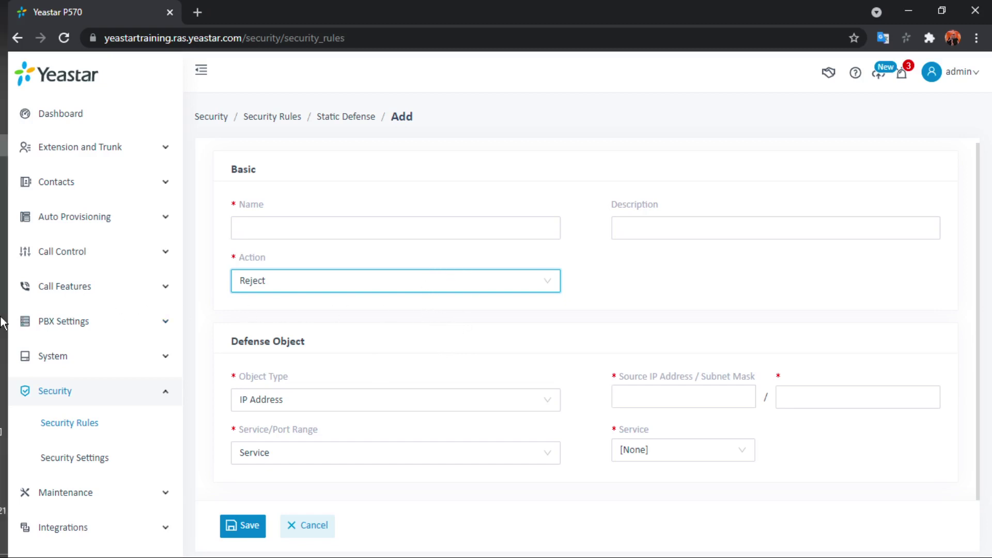
Switch to the YSCSS- V 1.0.pptx presentation in PowerPoint and present it from the Allowed Access slide to the Add Static Rules slide.
left_click(23, 190)
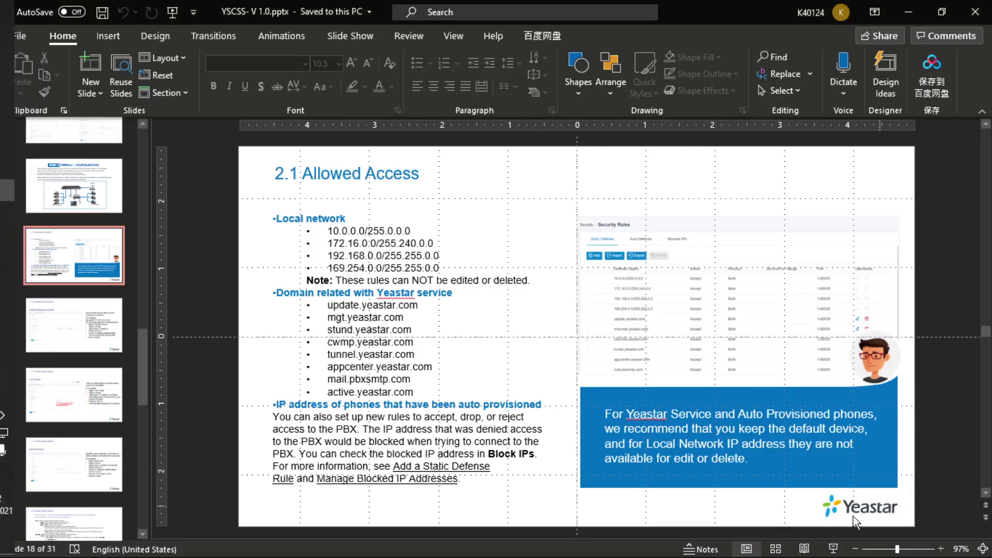
left_click(834, 549)
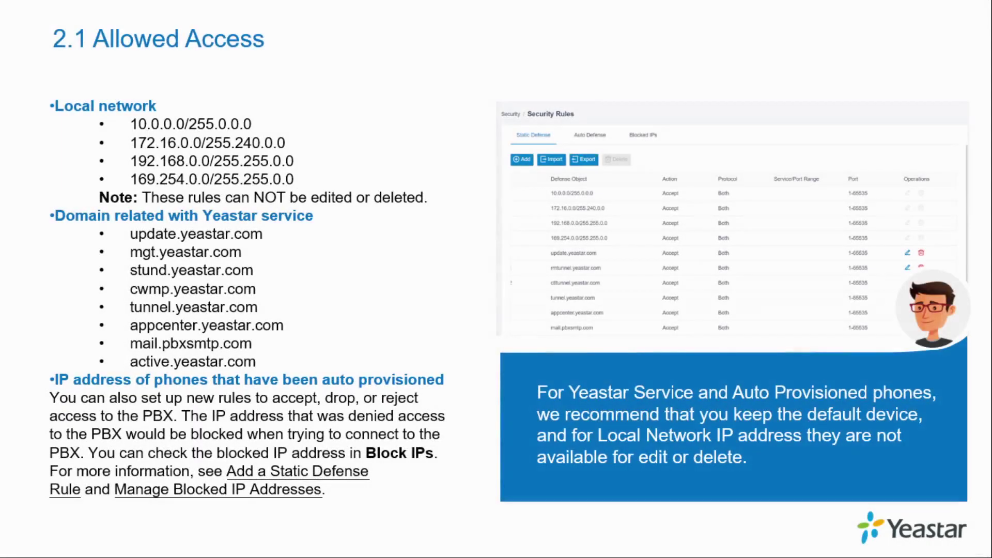
key("Right")
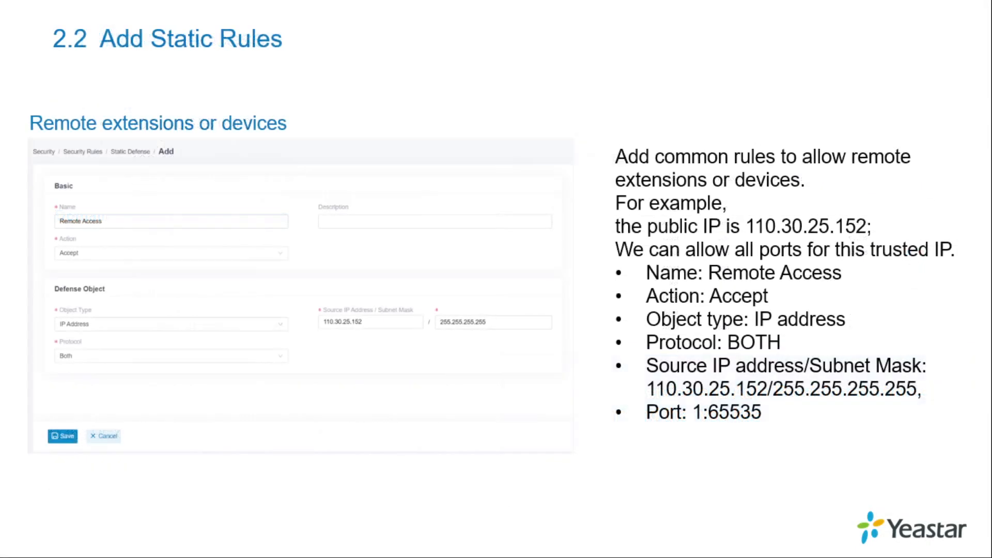
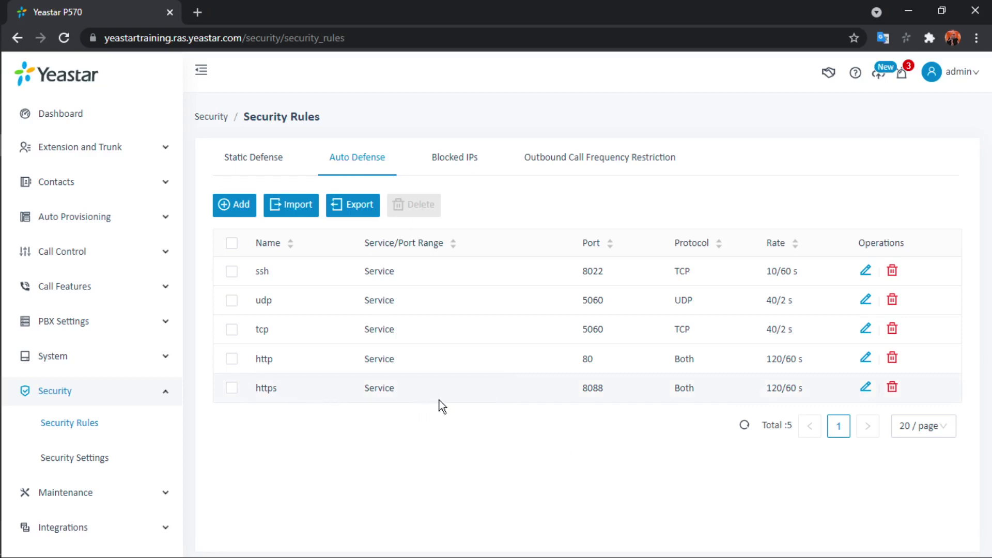
Review the https auto defense rule's protocol options, number of IP packets and time interval, and close the rule without saving.
left_click(867, 387)
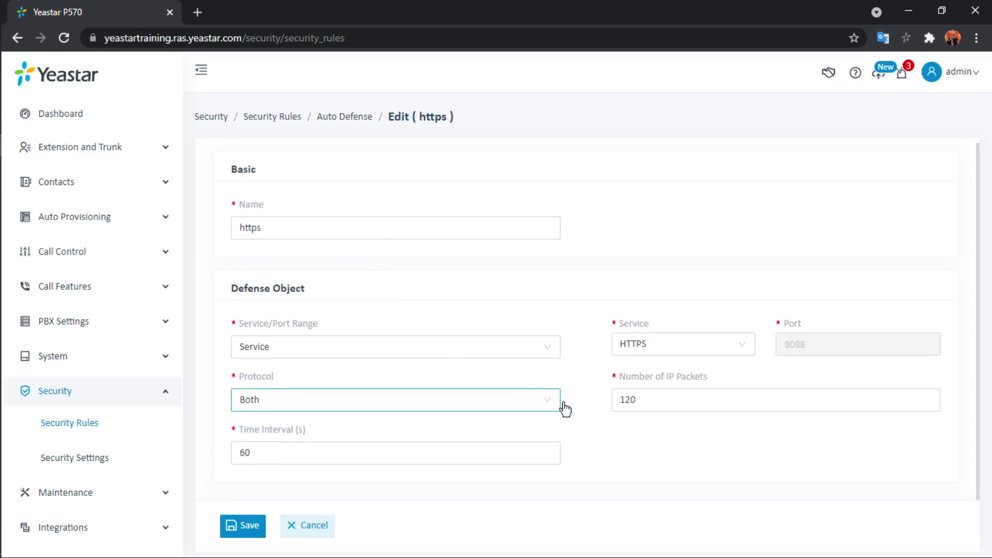
left_click(545, 408)
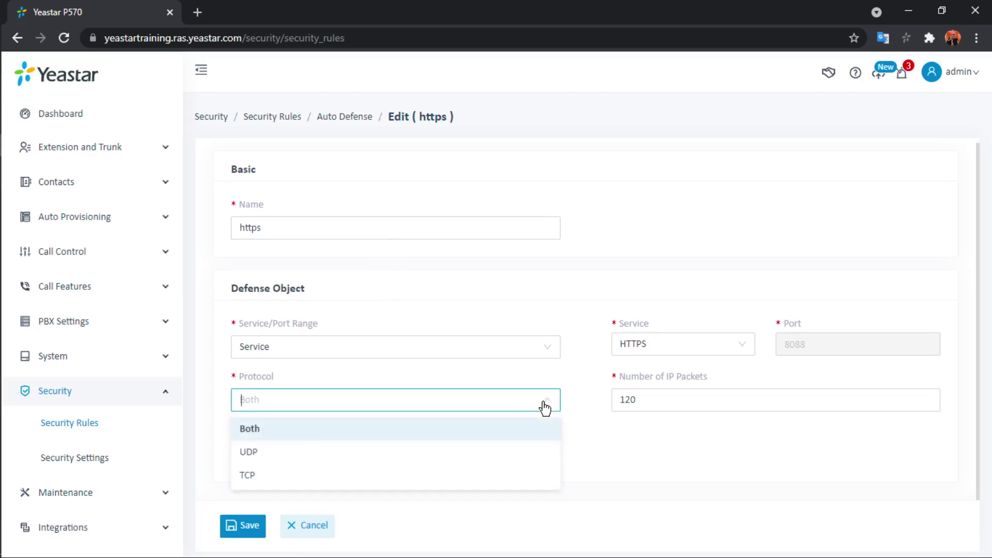
left_click(673, 400)
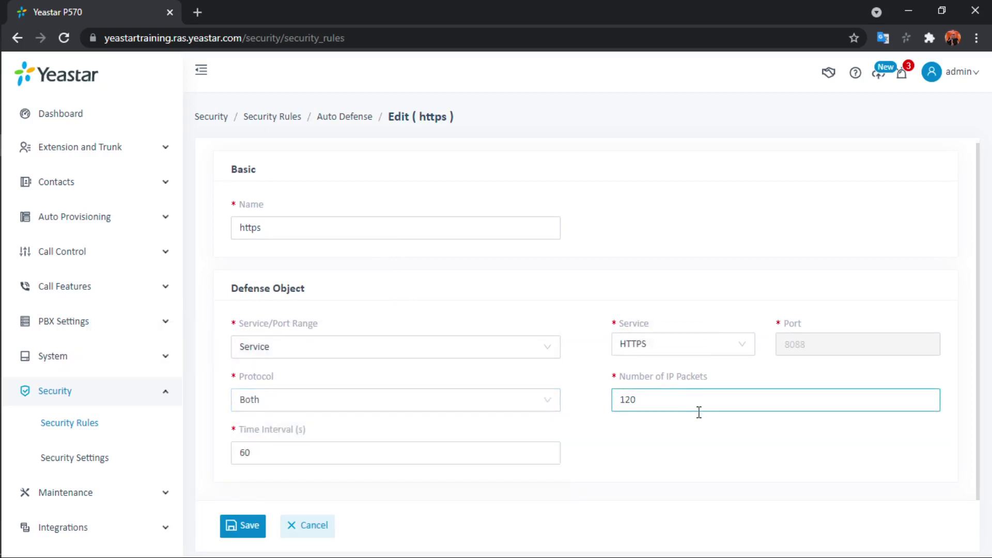
left_click(702, 439)
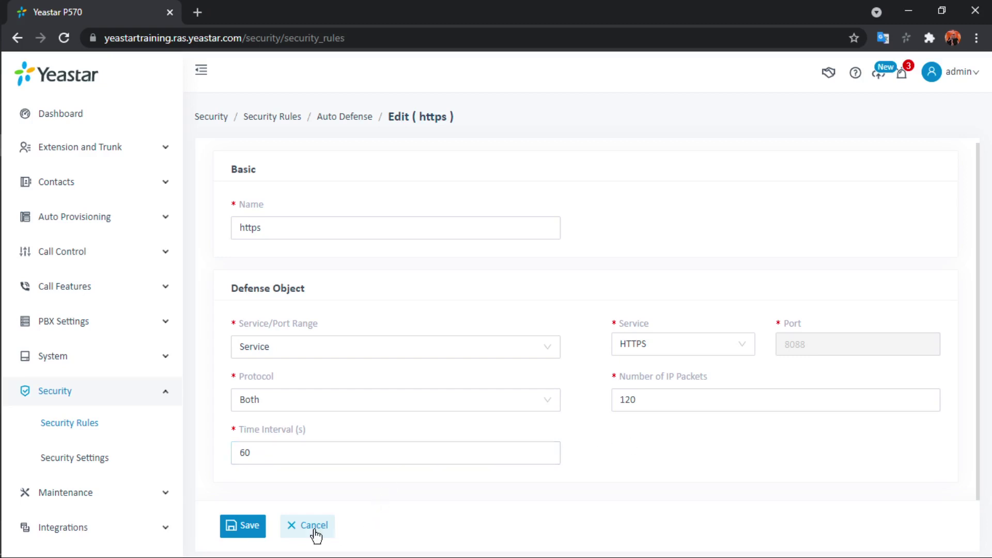
left_click(335, 229)
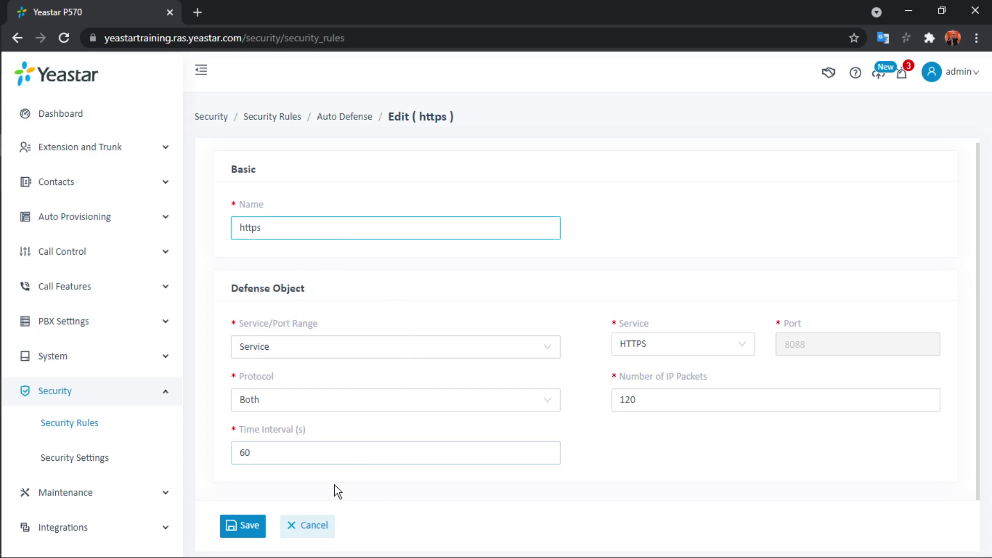
left_click(321, 524)
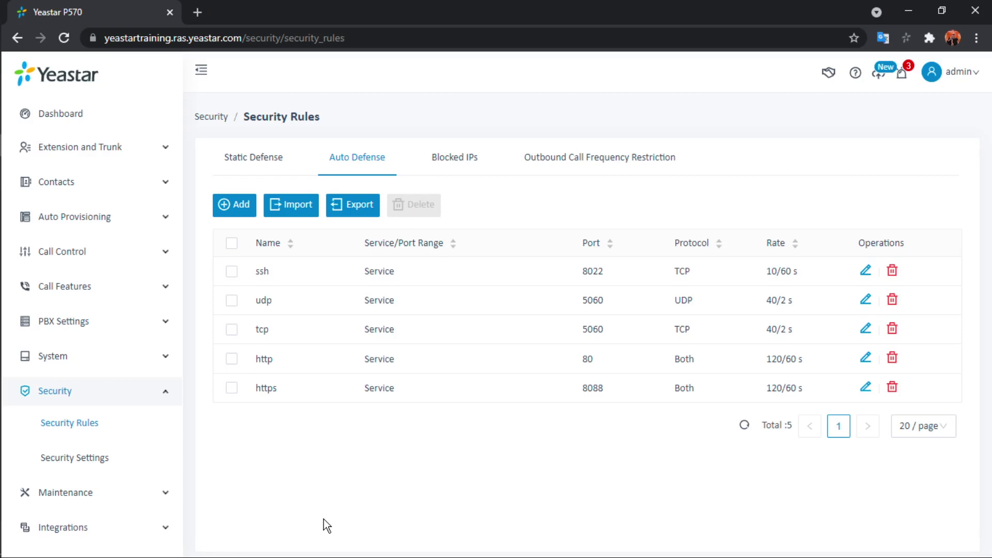
Start exporting the auto defense rules as a CSV file, cancel saving it and dismiss the export notification.
left_click(356, 207)
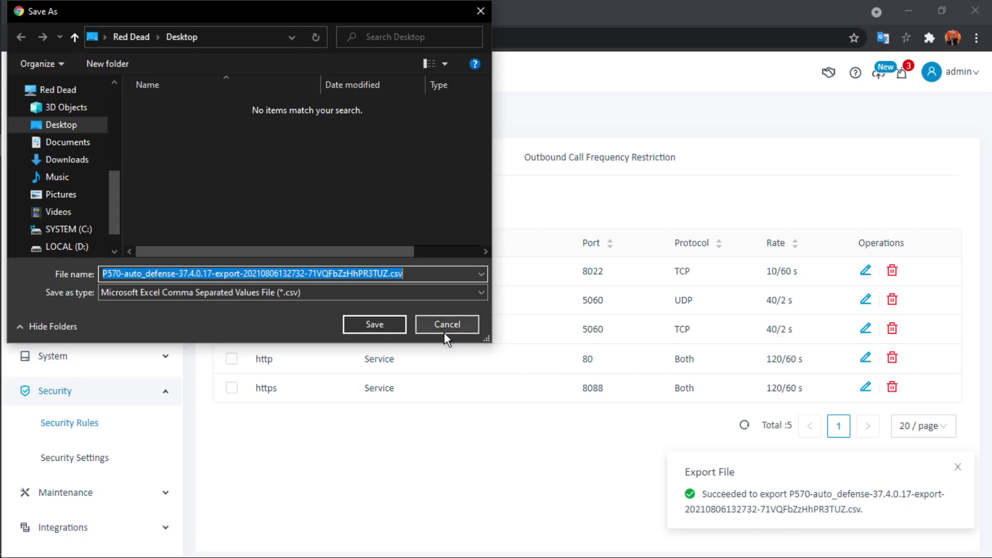
left_click(463, 320)
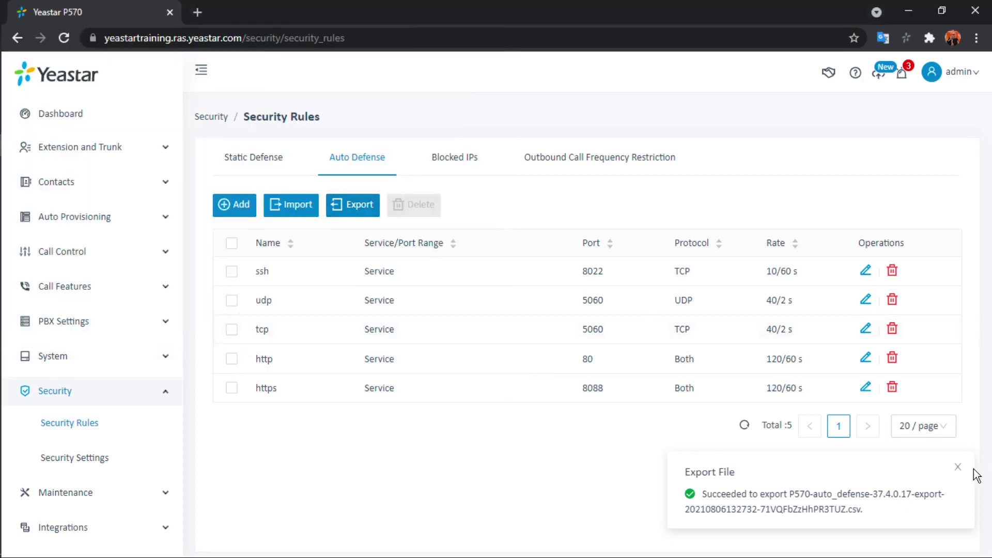
left_click(958, 468)
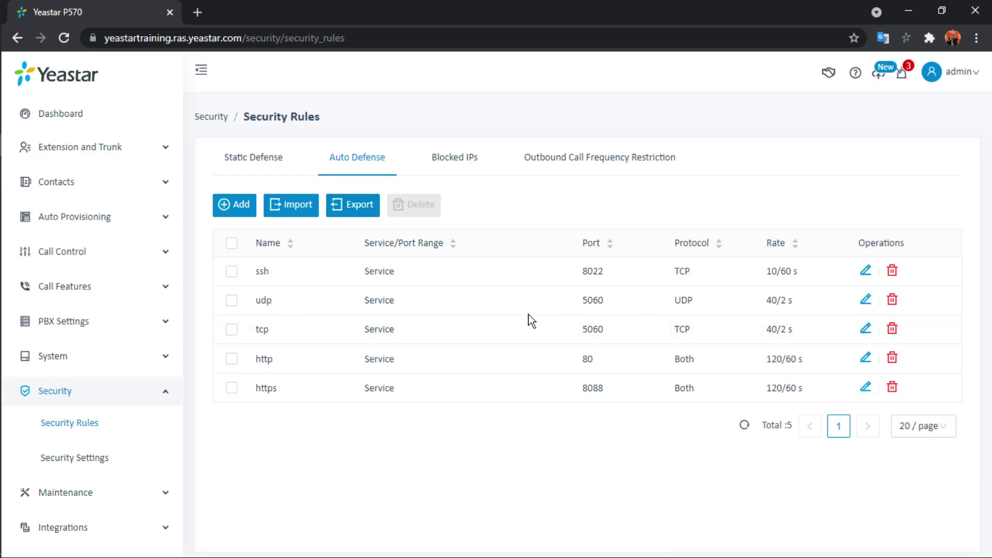
View the Blocked IPs list and the list of outbound call frequency restrictions.
left_click(464, 176)
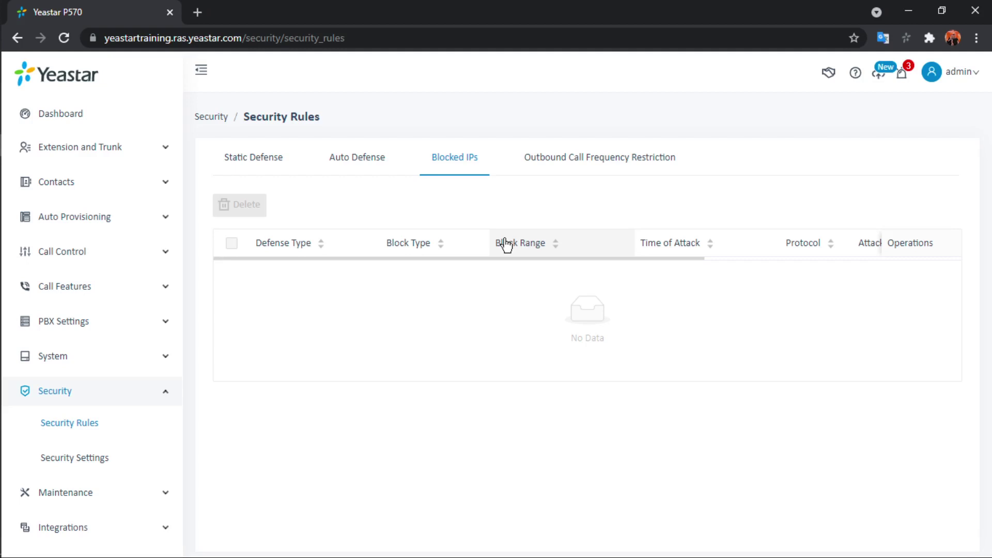
left_click(588, 161)
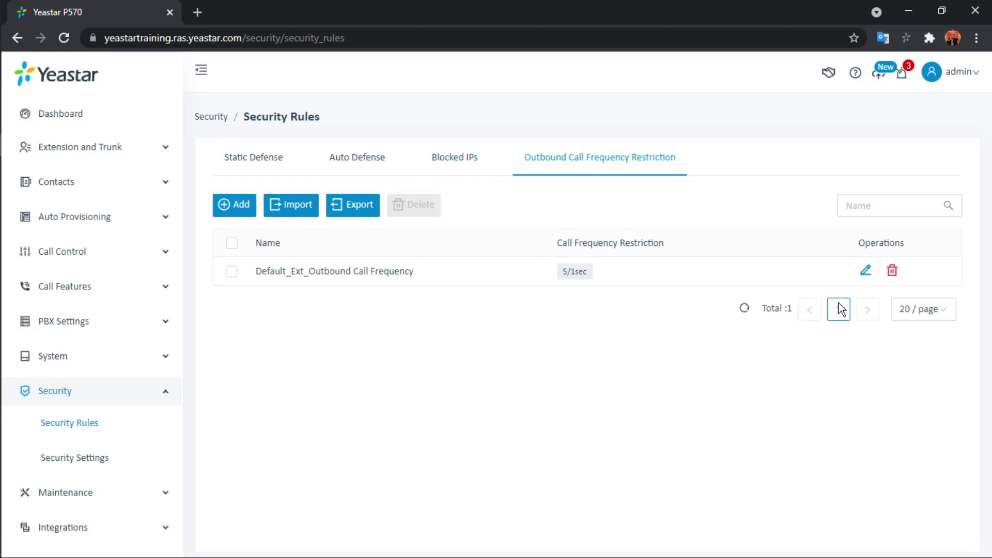
Examine the Default_Ext_Outbound Call Frequency restriction and the form for adding a new restriction, closing both without saving.
left_click(864, 282)
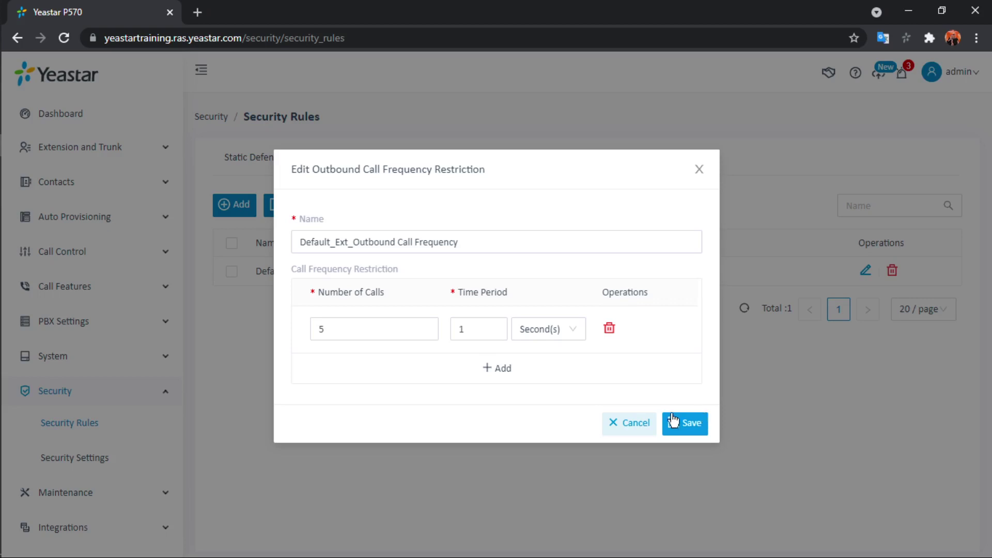
left_click(641, 424)
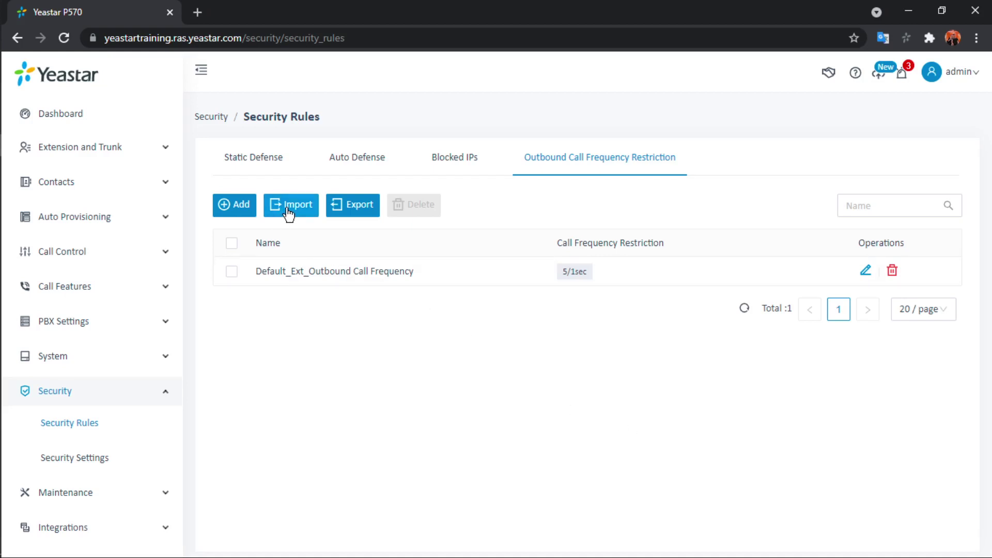
left_click(248, 206)
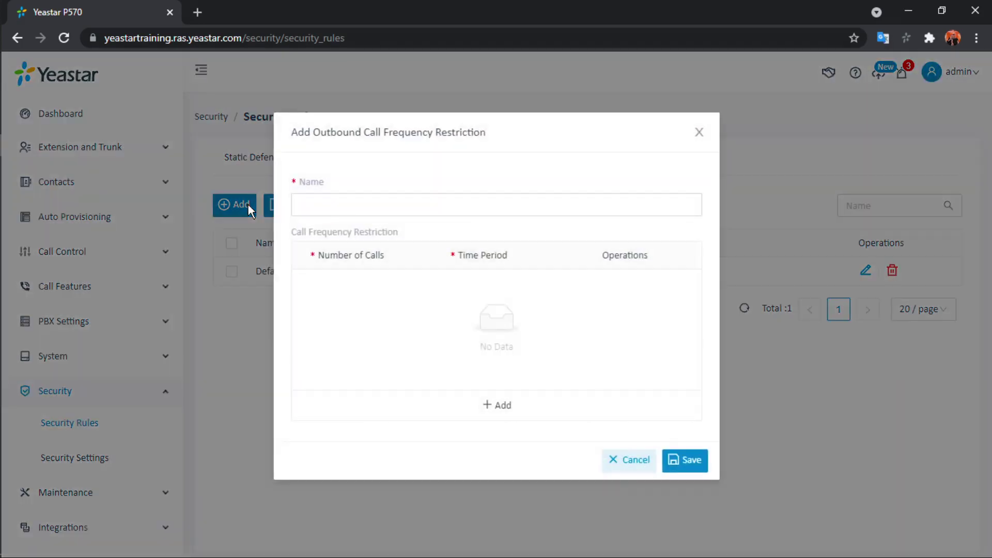
left_click(698, 133)
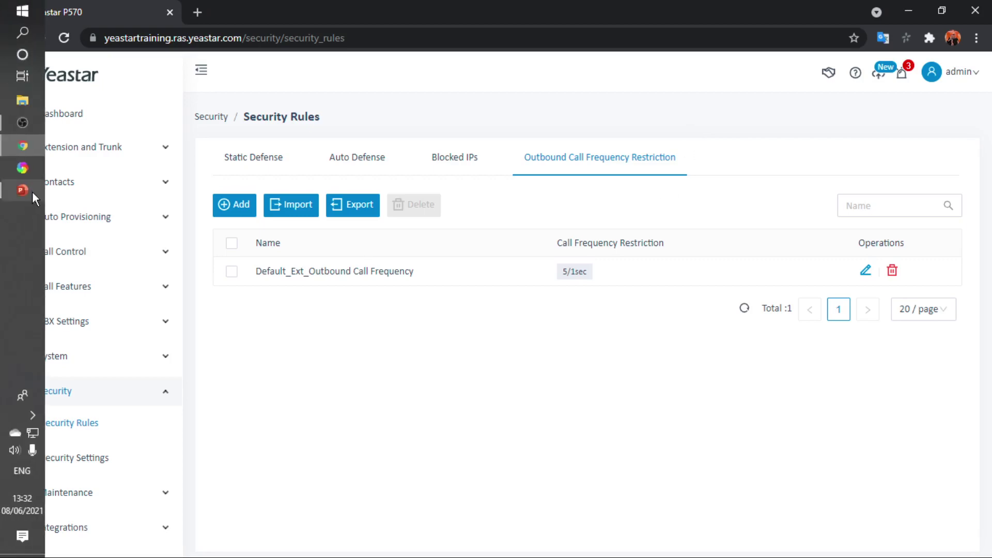
Switch to PowerPoint and present from the Auto Defense Rule slide through the Outbound Call Frequency Restriction slides to the Working Mechanism diagram.
left_click(5, 189)
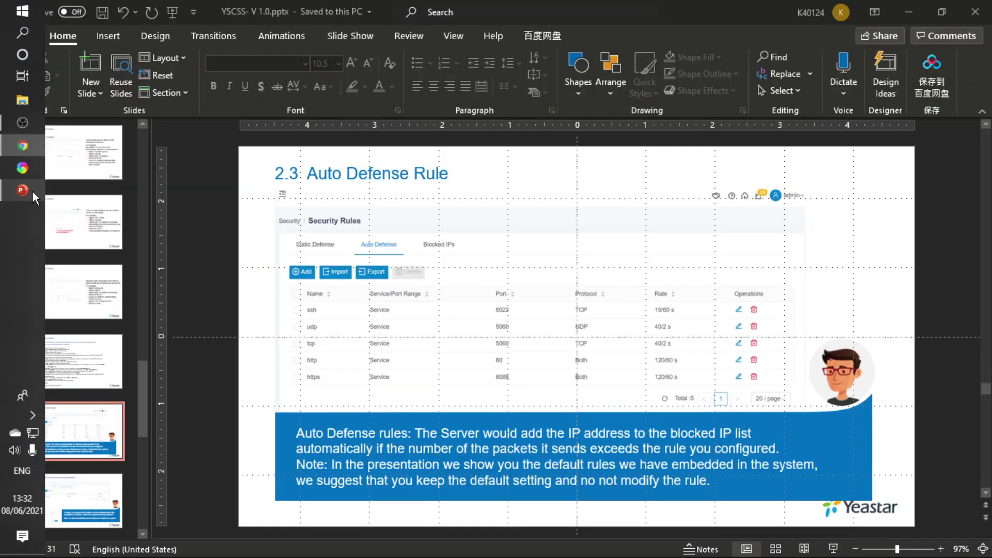
left_click(833, 549)
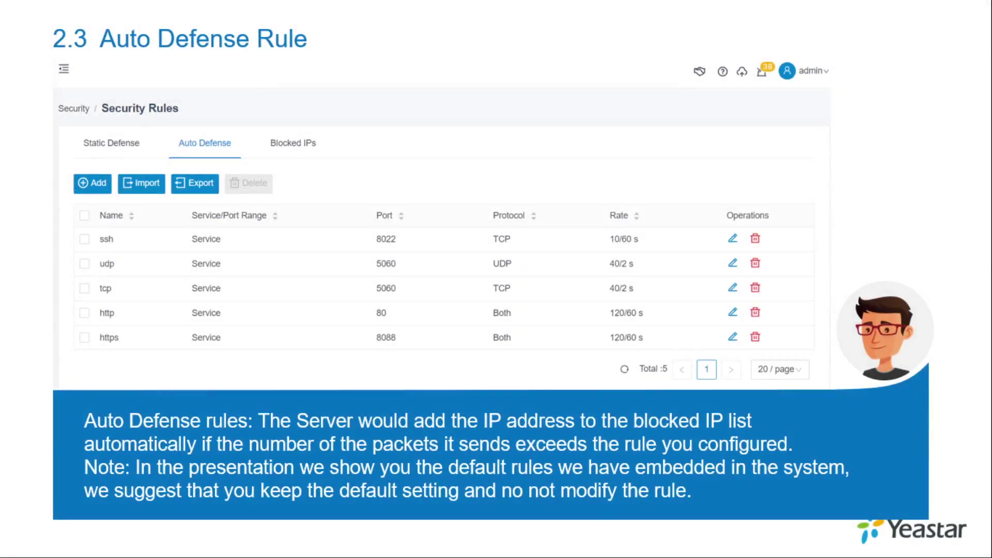
key("Right")
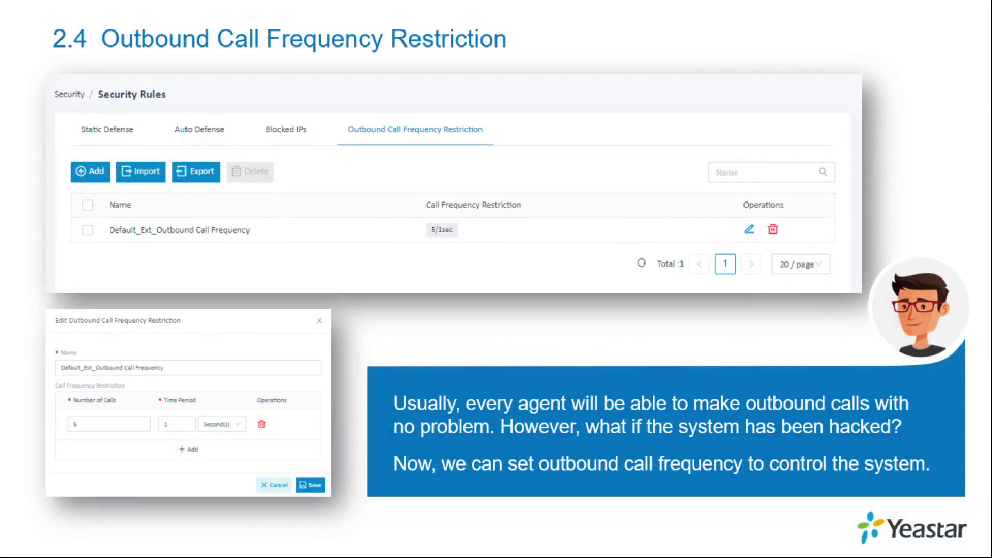
key("Right")
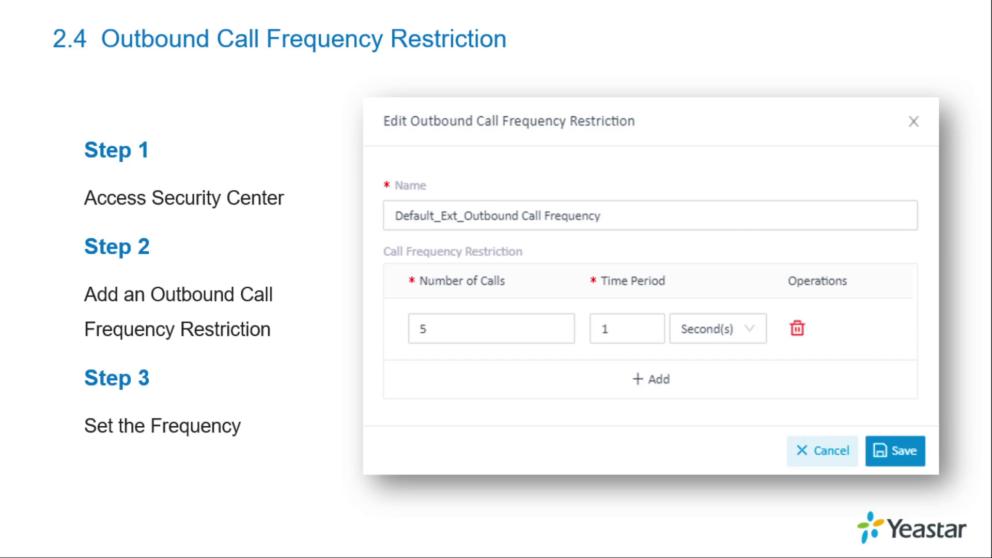
key("Right")
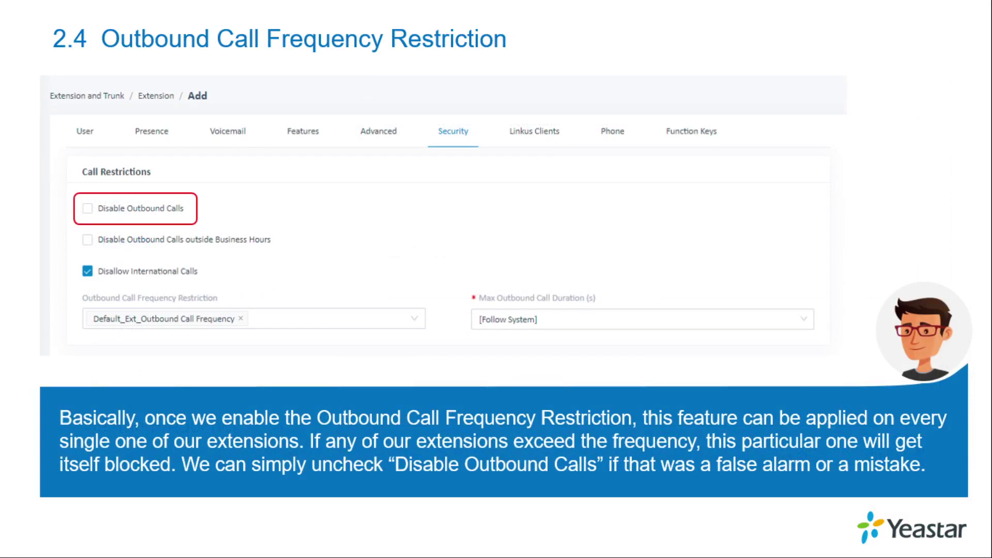
key("Right")
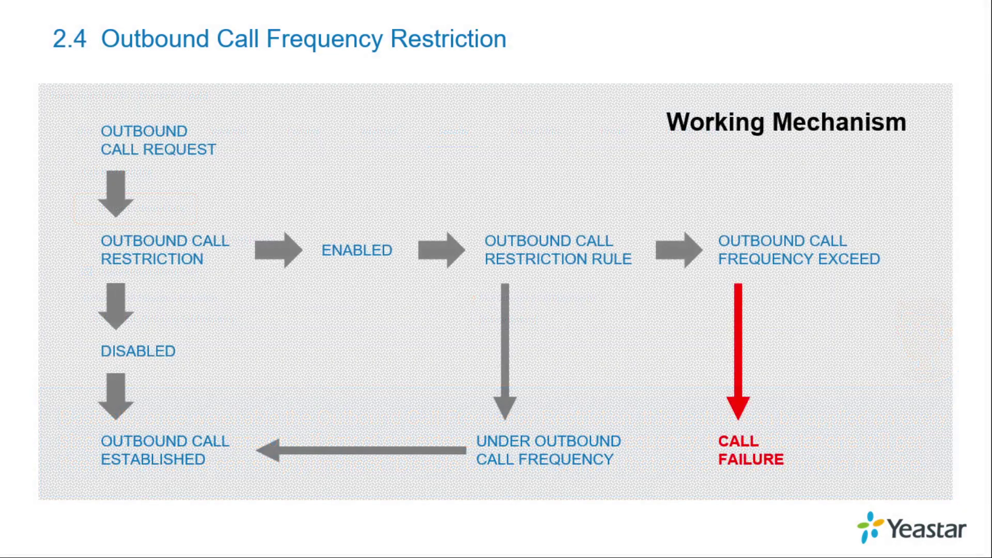
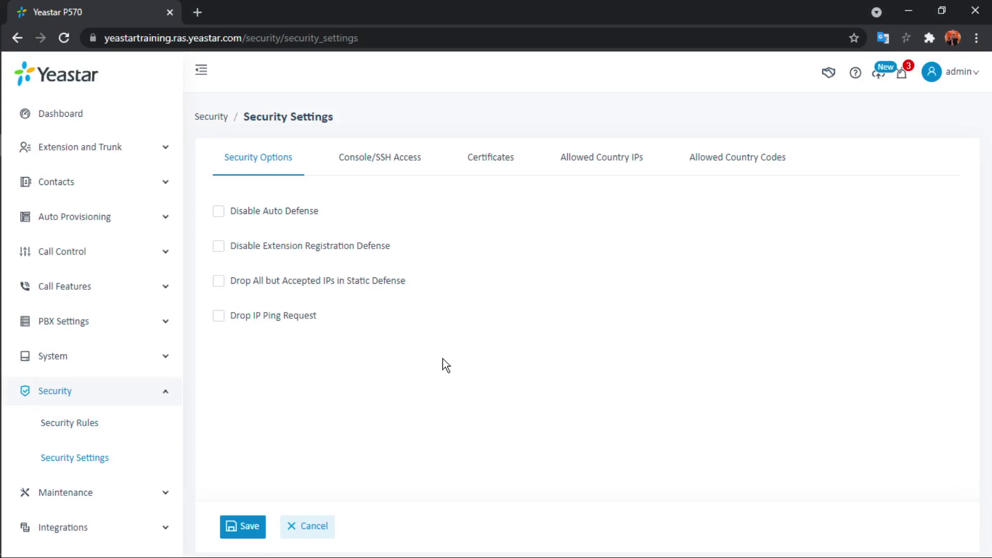
Open the Console/SSH Access security settings, reveal the console password and generate a new one in the Console Password field.
left_click(394, 172)
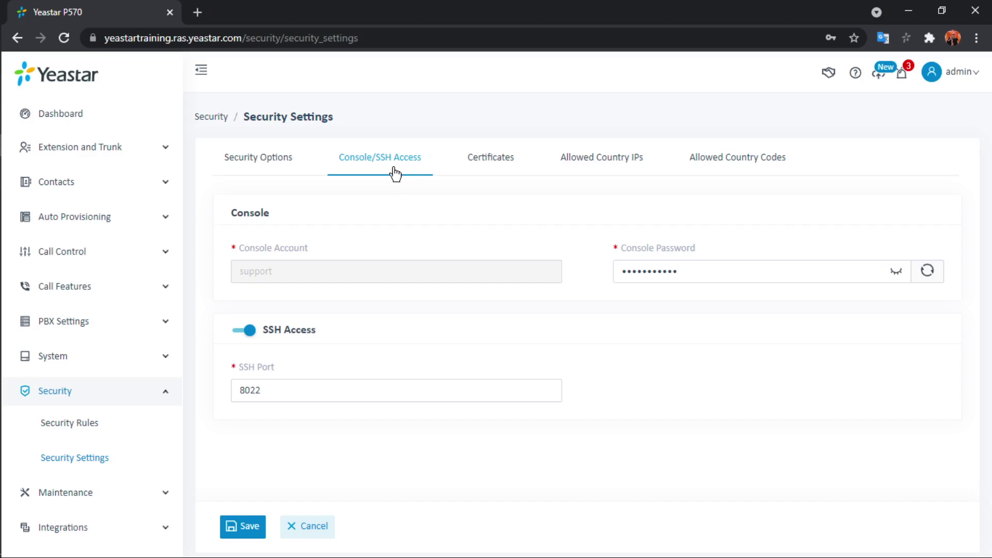
left_click(897, 272)
left_click(897, 273)
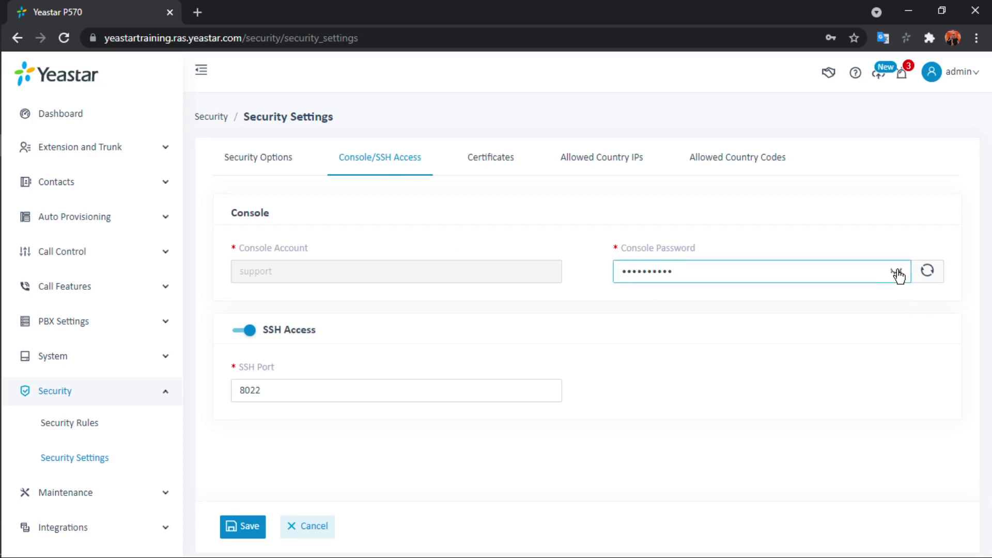
left_click(898, 274)
left_click(926, 272)
left_click(925, 273)
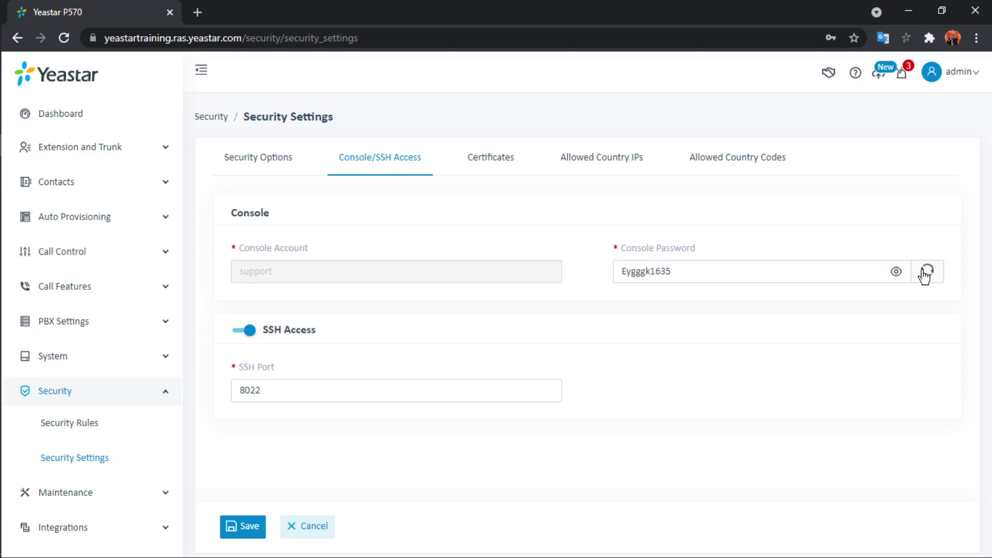
Generate another random console password in the Console Password field and toggle the field's visibility.
left_click(925, 273)
left_click(897, 272)
Review the Security Options, the Certificates list and the Allowed Country IPs settings.
left_click(269, 176)
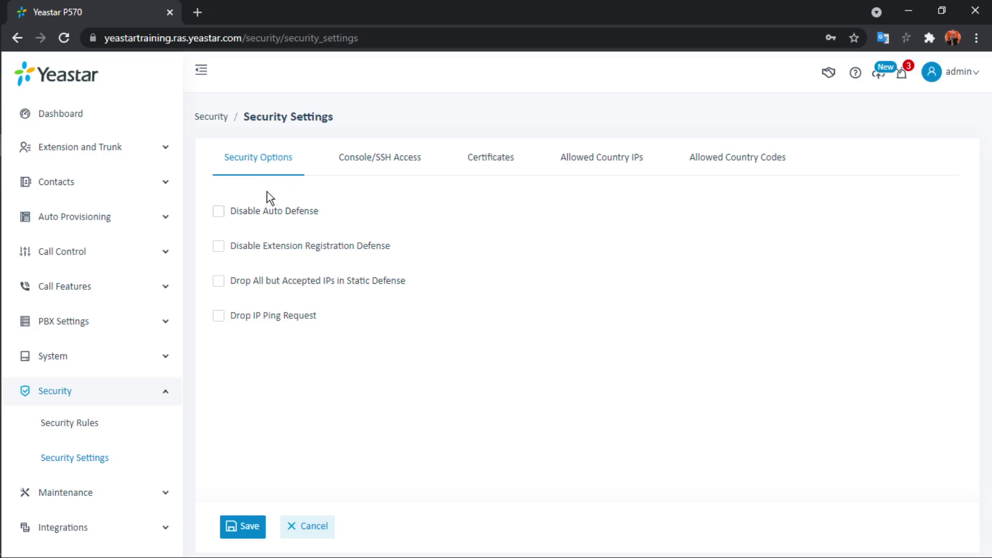
left_click(500, 166)
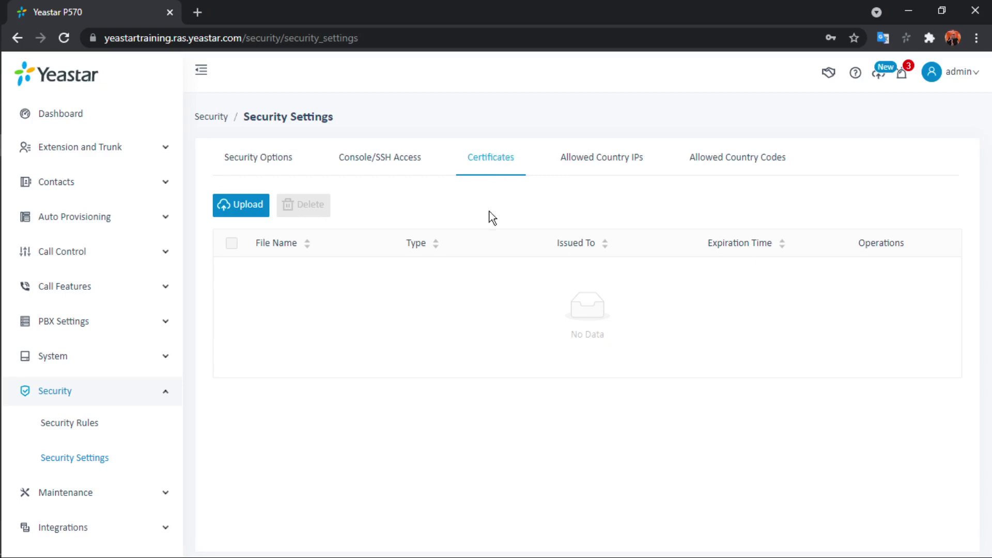
left_click(580, 164)
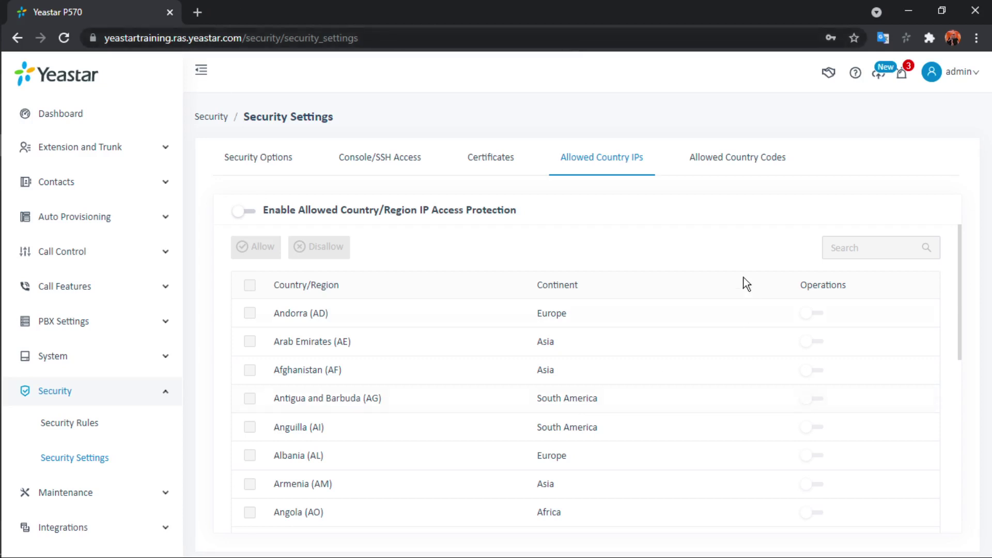
Turn on Allowed Country/Region IP Access Protection, check its warning and turn the protection off again.
left_click(247, 211)
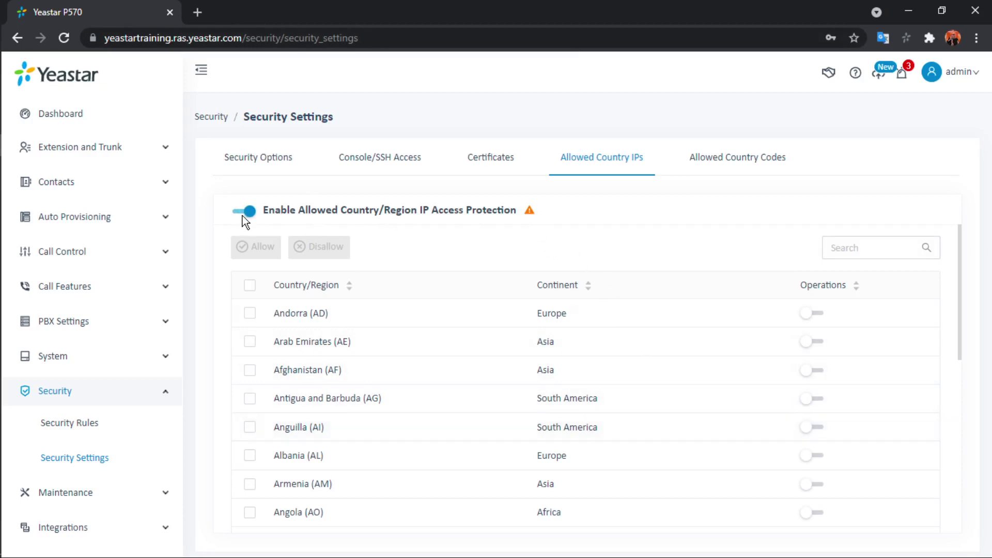
mouse_move(528, 212)
left_click(245, 213)
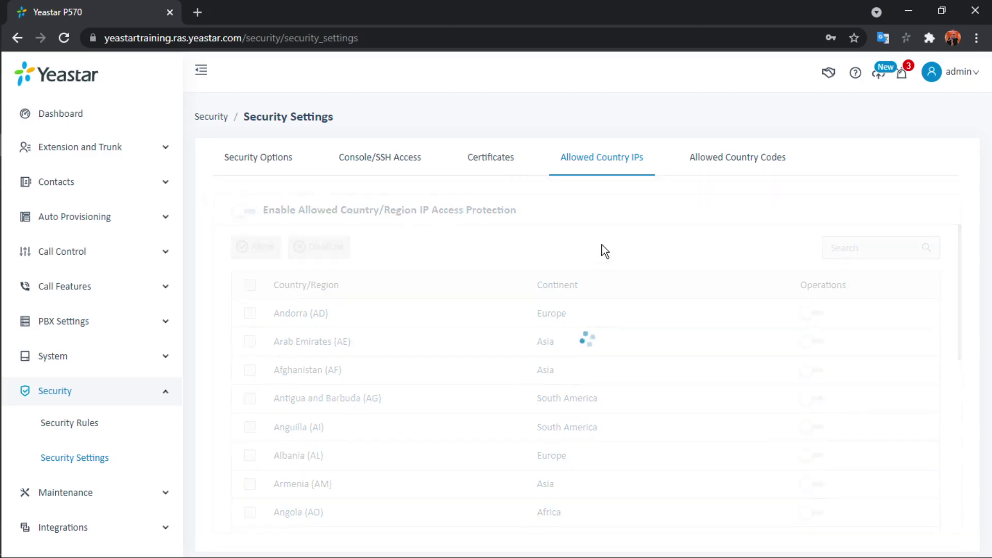
Enable Allowed Country/Region Code Dialing Protection in the Allowed Country Codes settings.
left_click(721, 171)
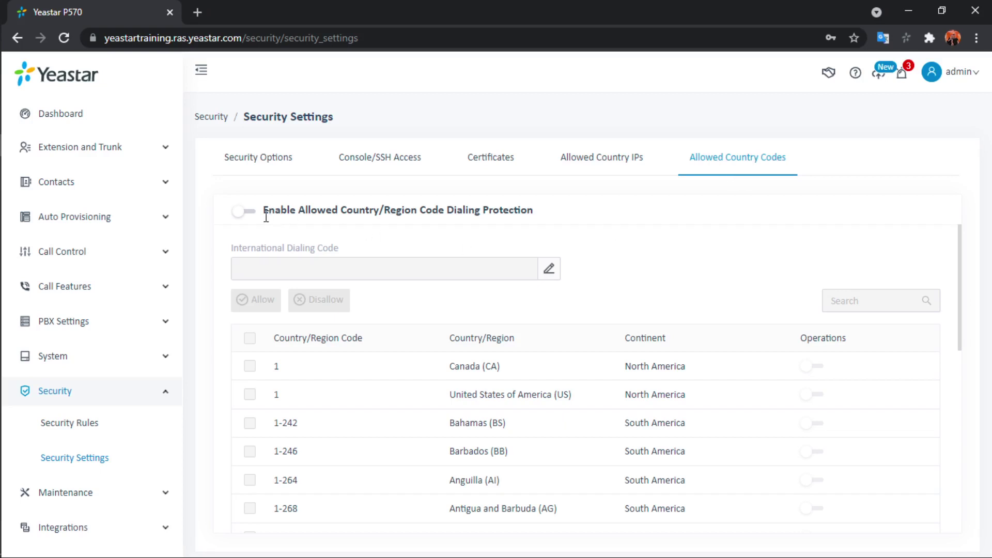
left_click(246, 214)
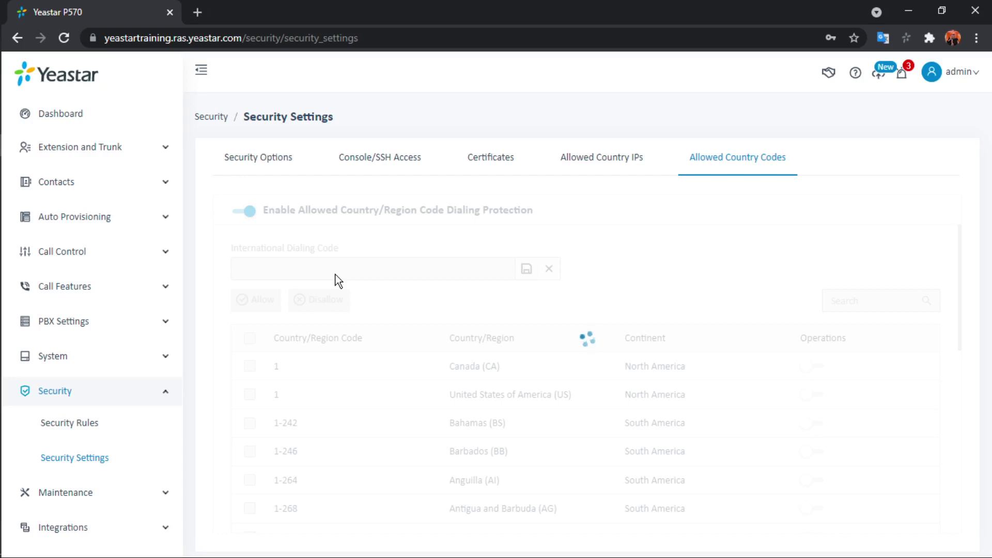
Switch to PowerPoint, present the slides from SSH access through Allowed Country IP to Allowed Country Codes, and end the slide show.
left_click(22, 190)
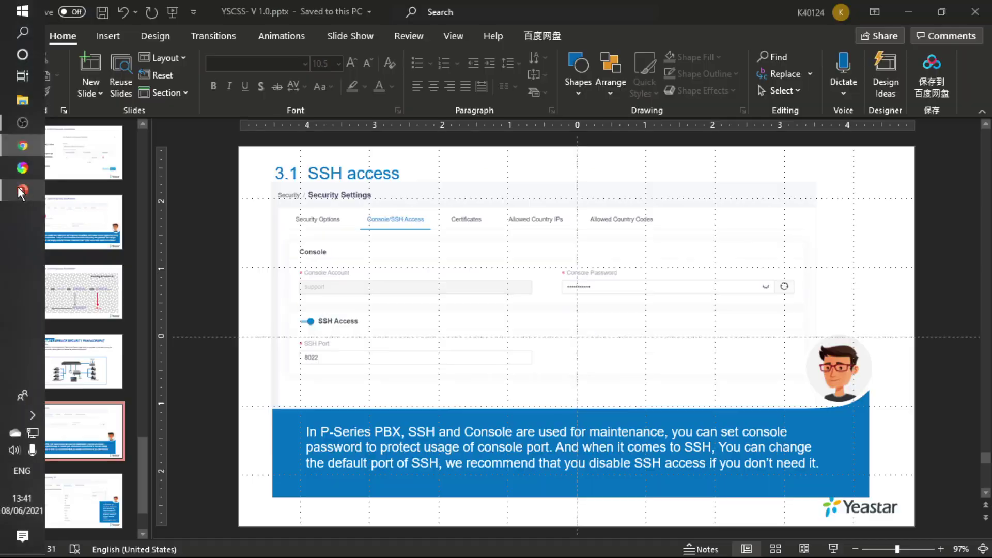
left_click(833, 549)
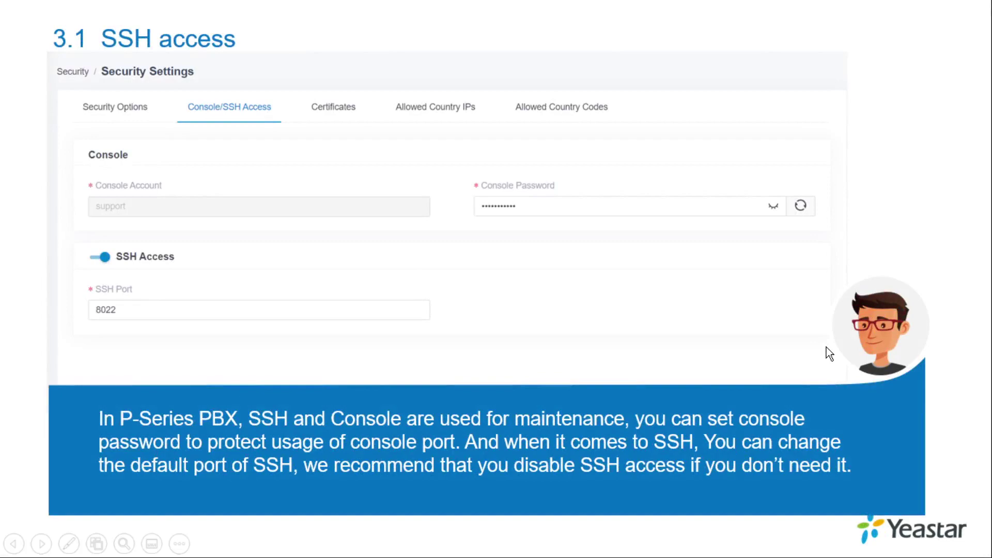
left_click(826, 348)
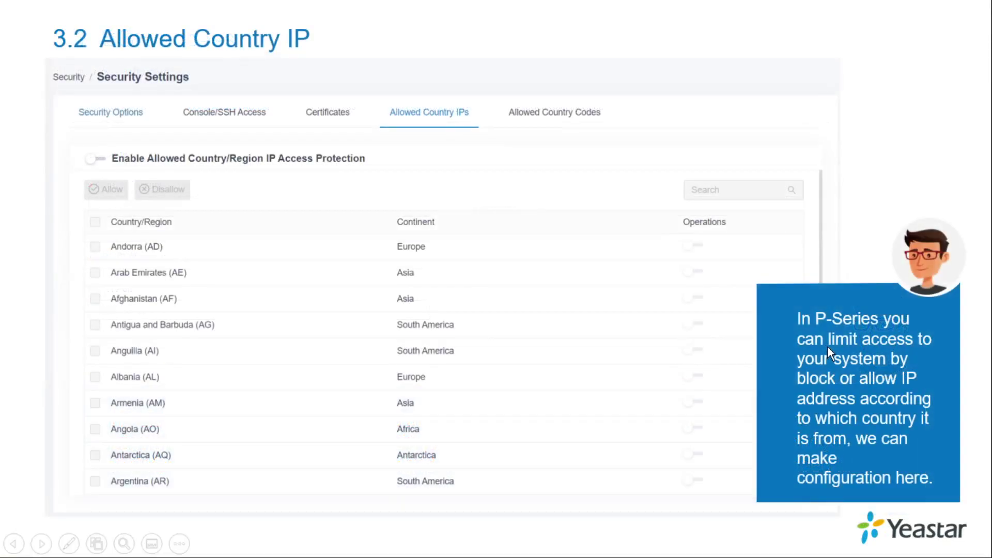
left_click(827, 346)
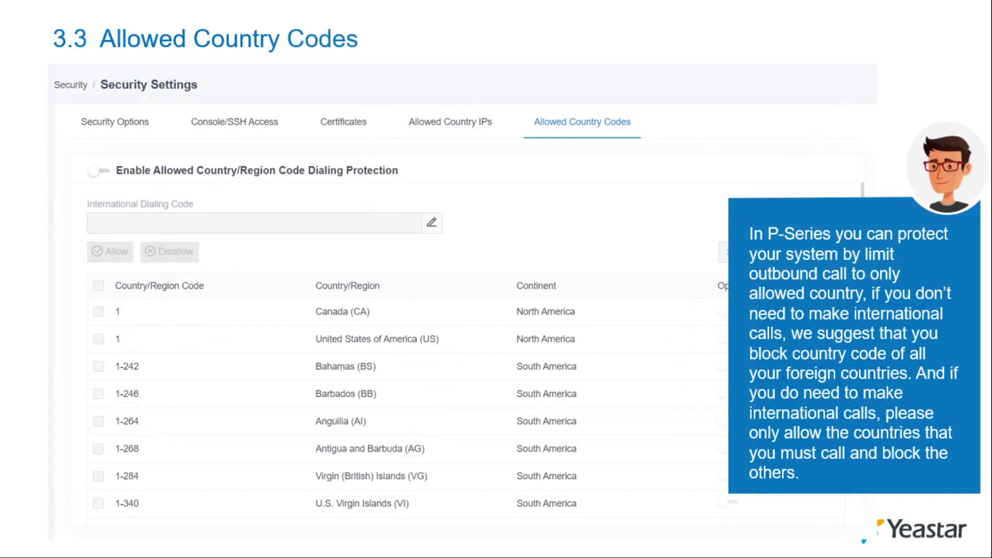
key("Right")
key("Left")
key("Escape")
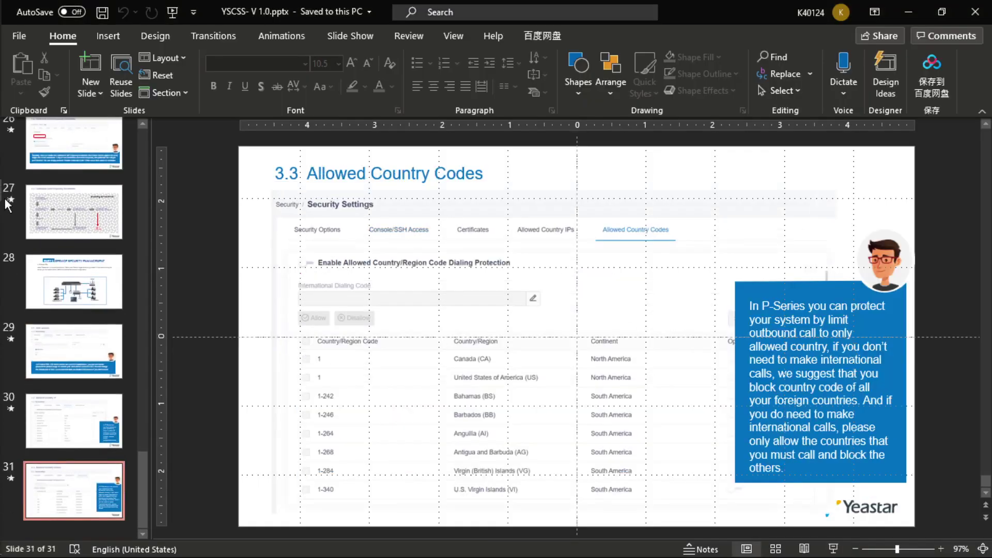
Switch back to the Yeastar P570 page in Chrome and revisit the Allowed Country IPs and Security Options settings.
mouse_move(3, 207)
left_click(25, 151)
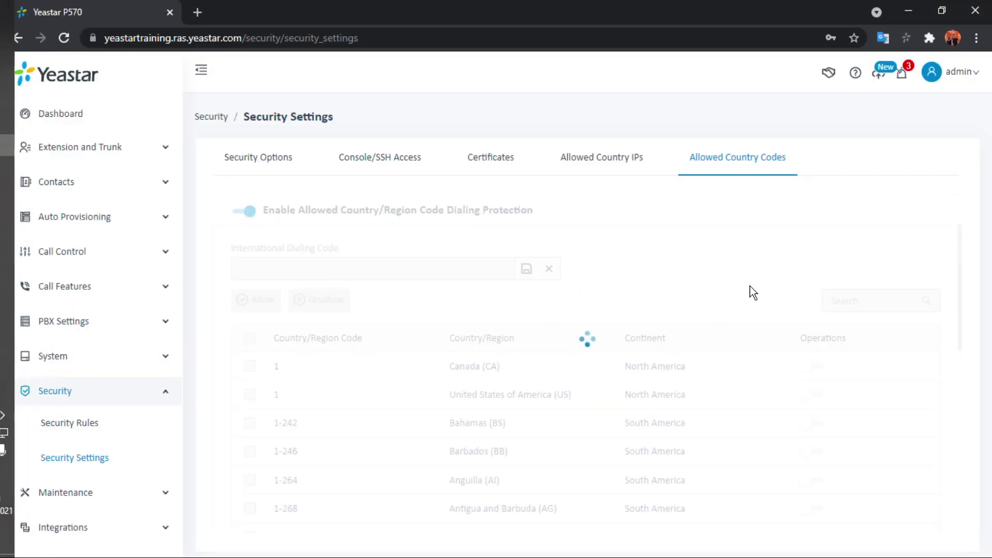
left_click(602, 158)
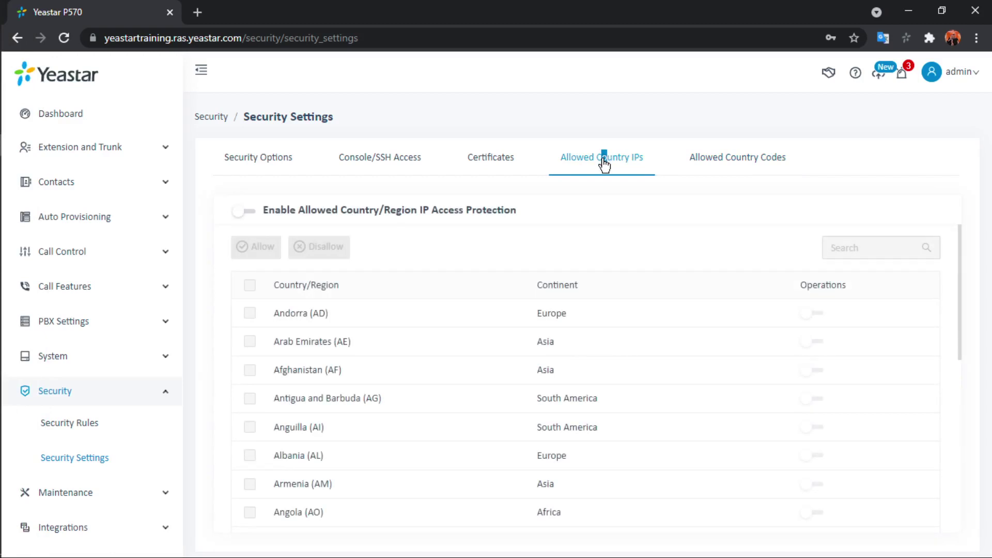
left_click(267, 168)
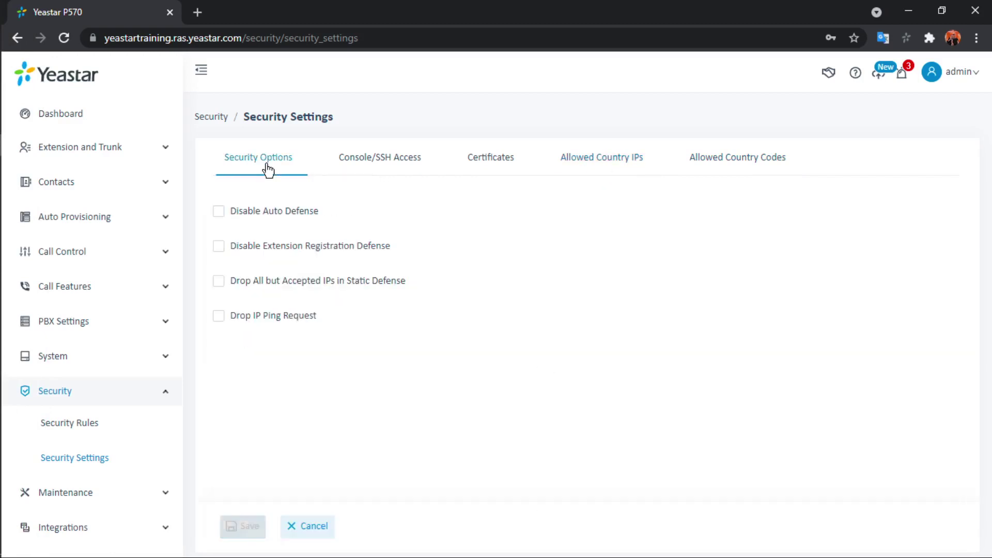